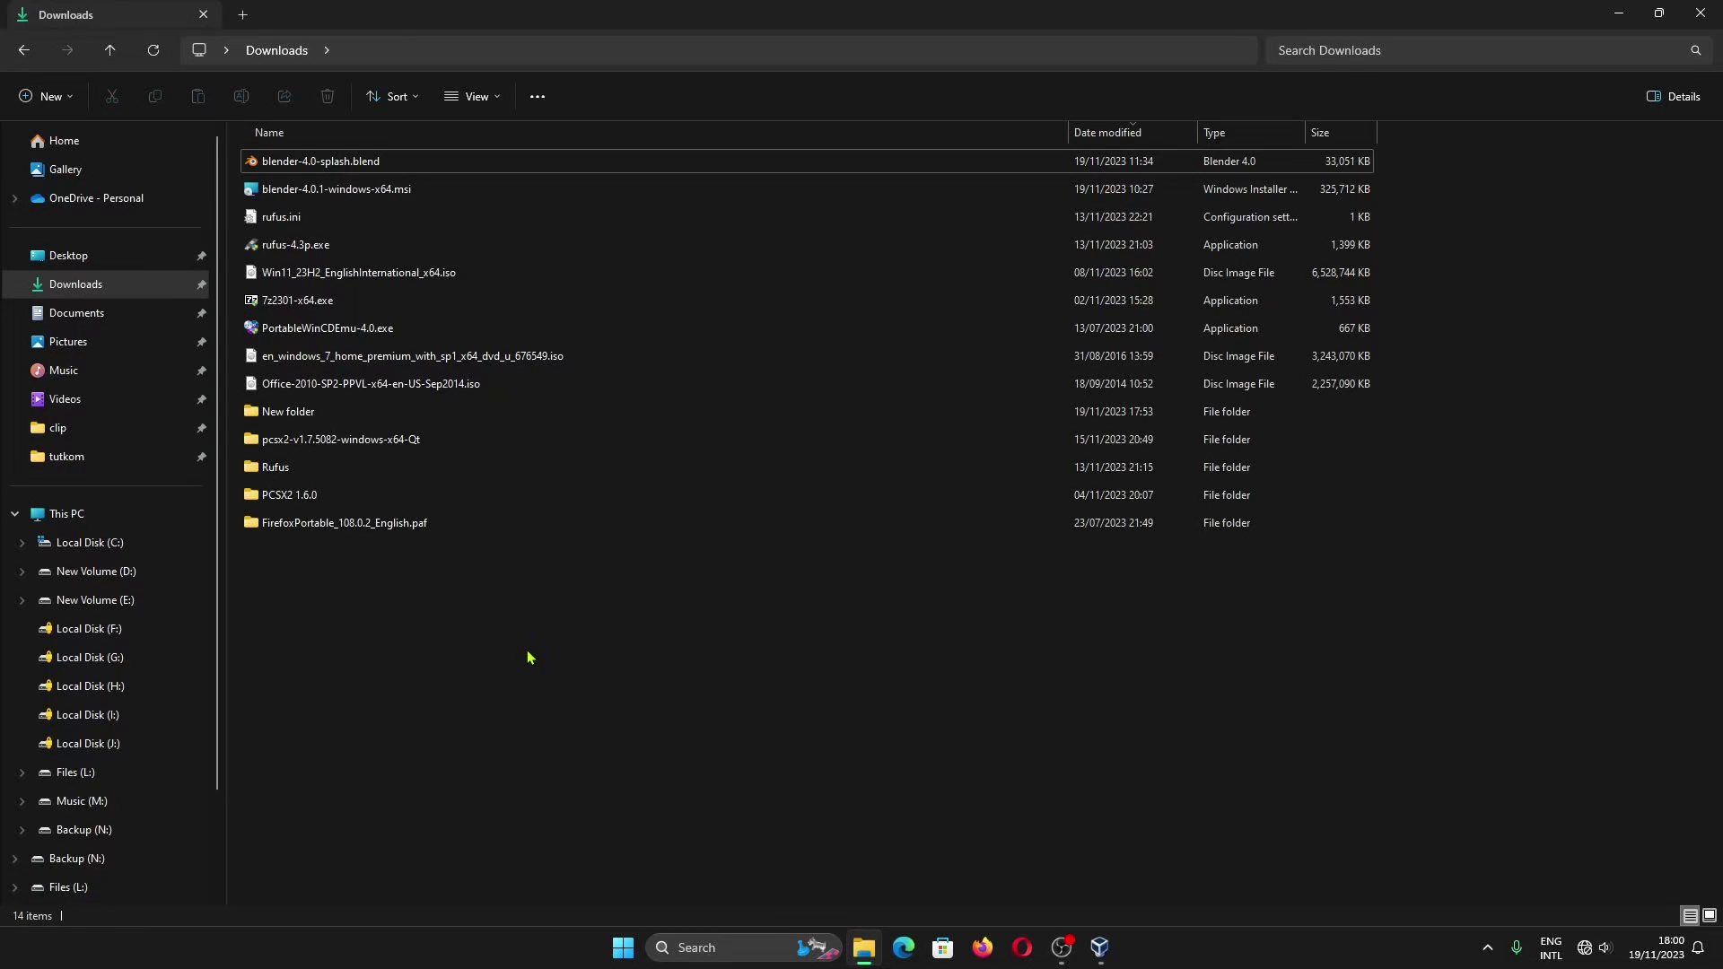
# Switch to Disk Management and start creating a virtual hard disk, saved as "windows 7 v" in the Downloads folder
pyautogui.rightClick(617, 948)
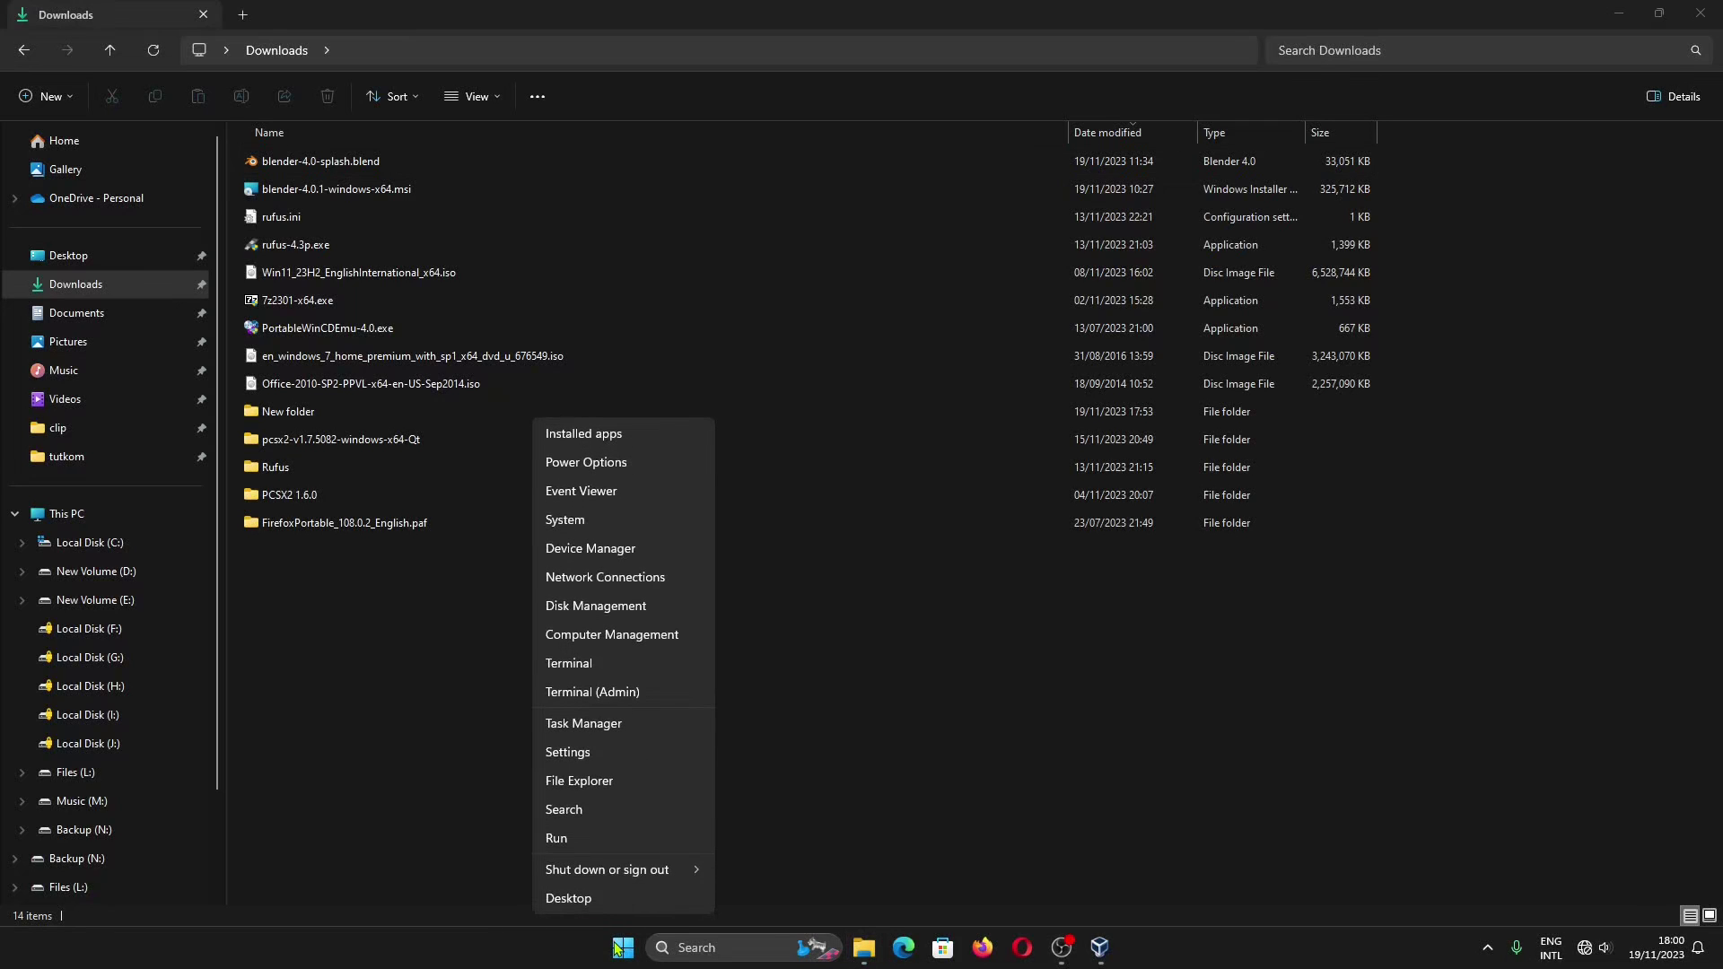
pyautogui.click(637, 607)
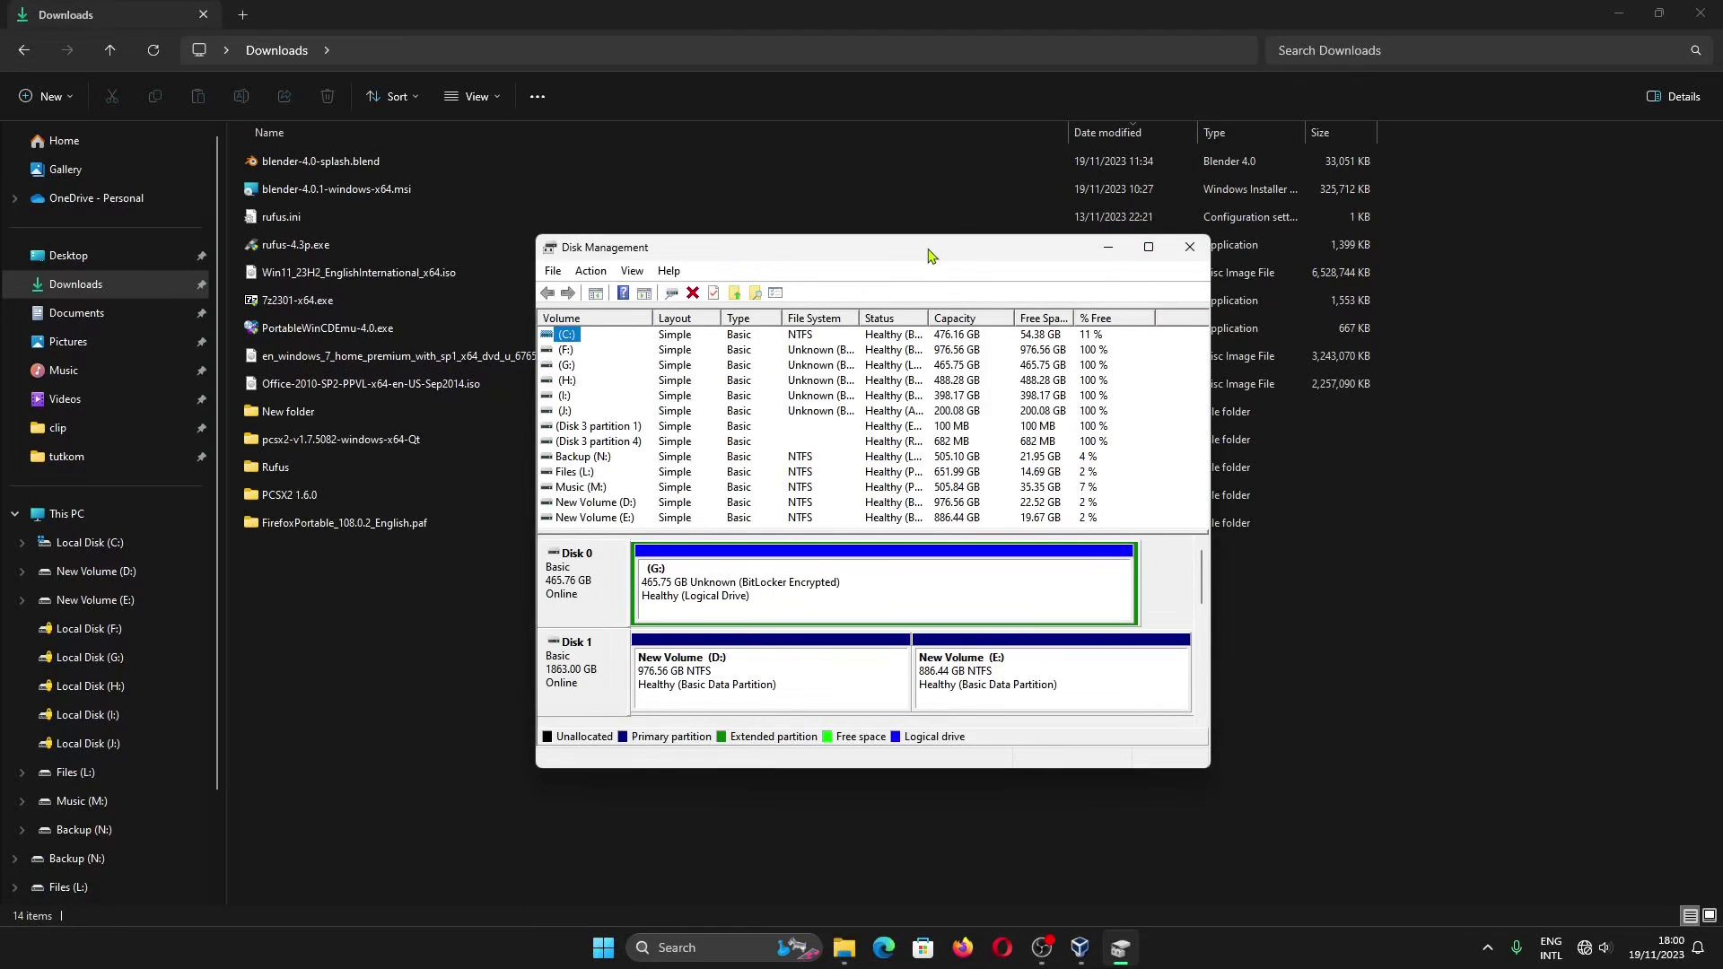
pyautogui.click(590, 271)
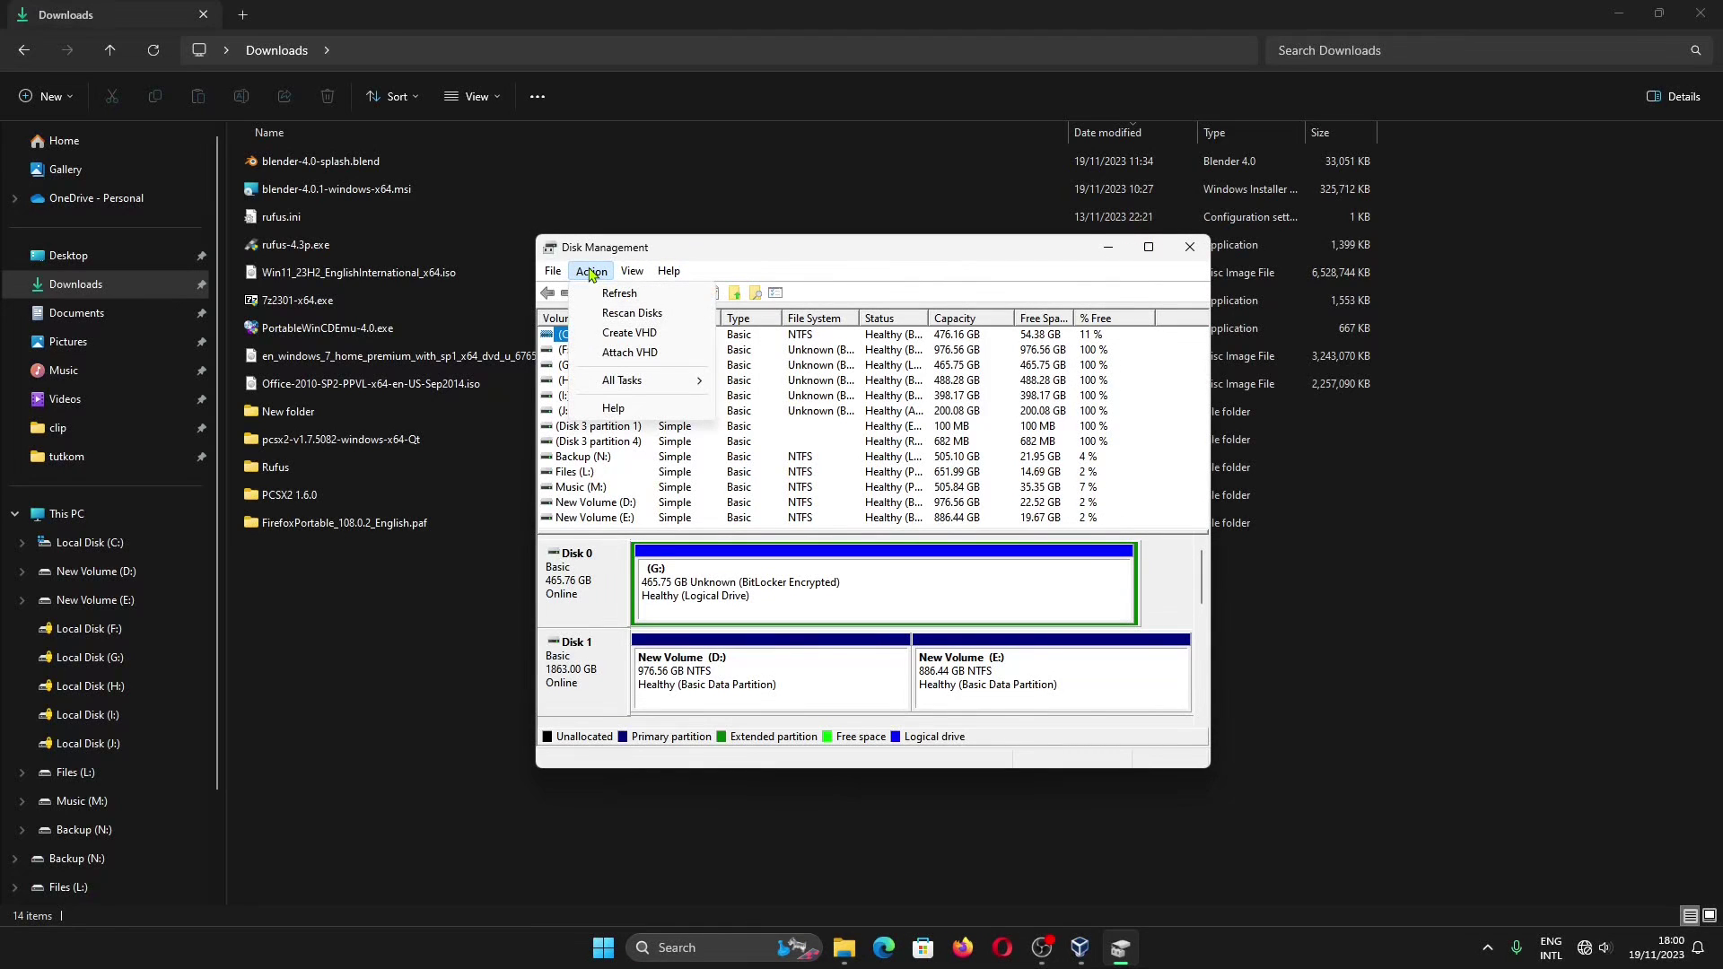
pyautogui.click(634, 340)
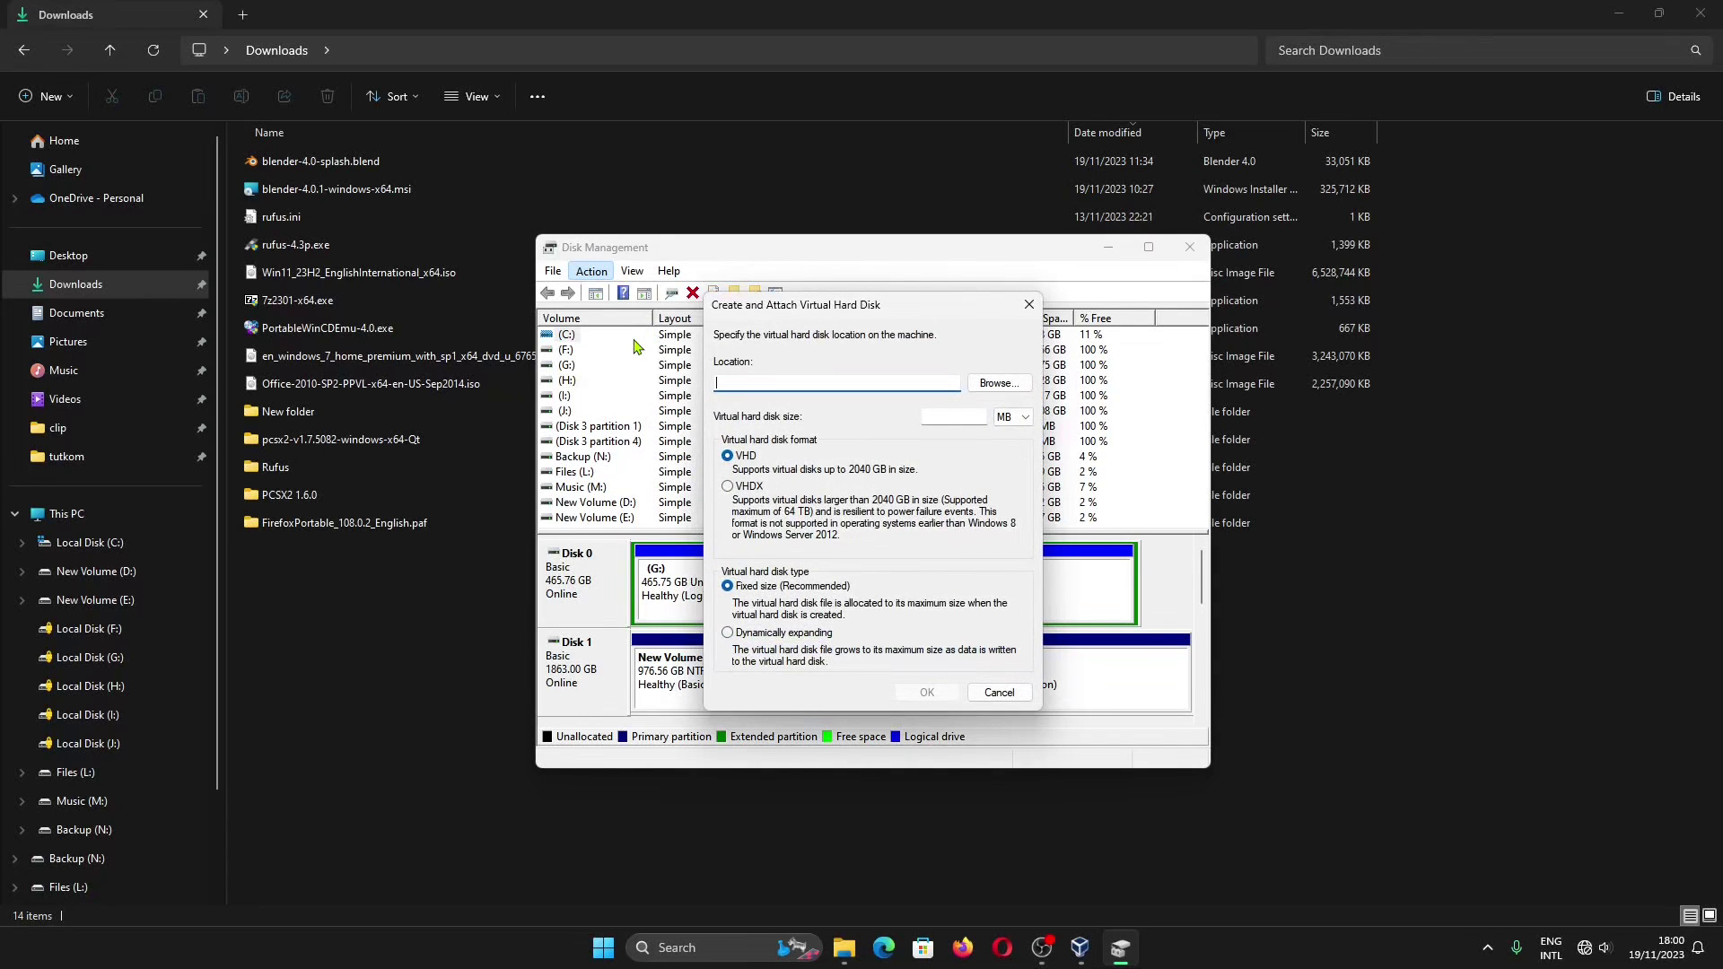
pyautogui.click(997, 384)
pyautogui.click(1066, 710)
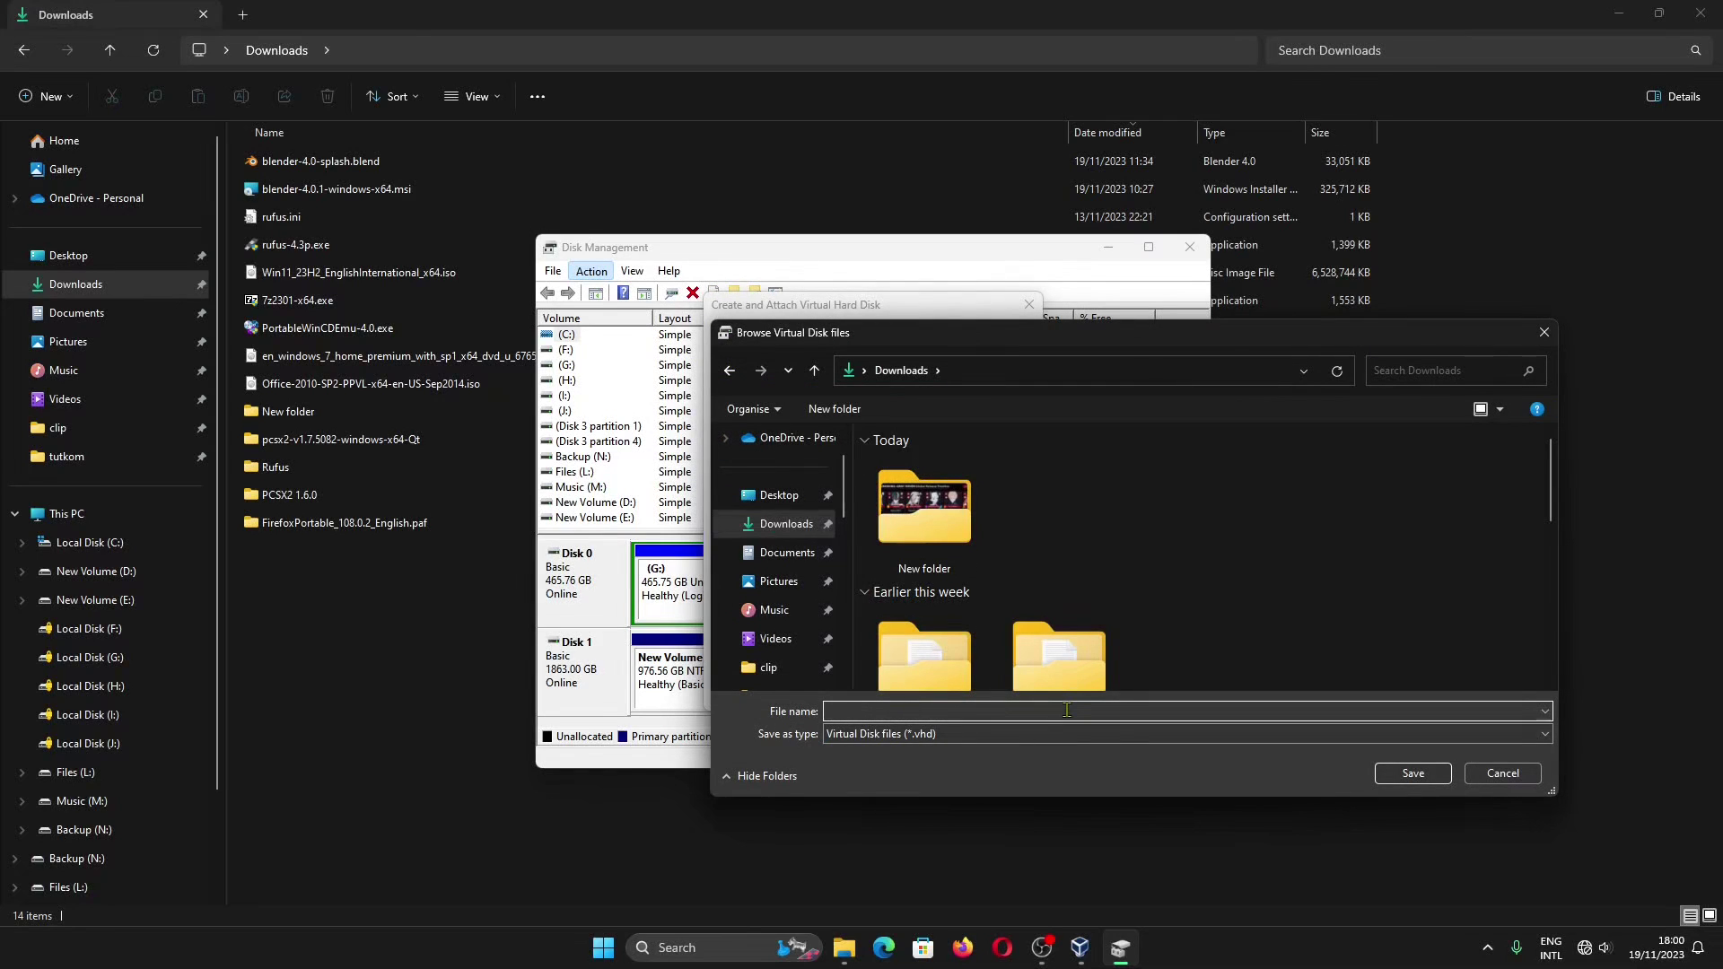
pyautogui.write('windows 7 vhd')
pyautogui.press('BackSpace')
pyautogui.press('BackSpace')
pyautogui.press('Return')
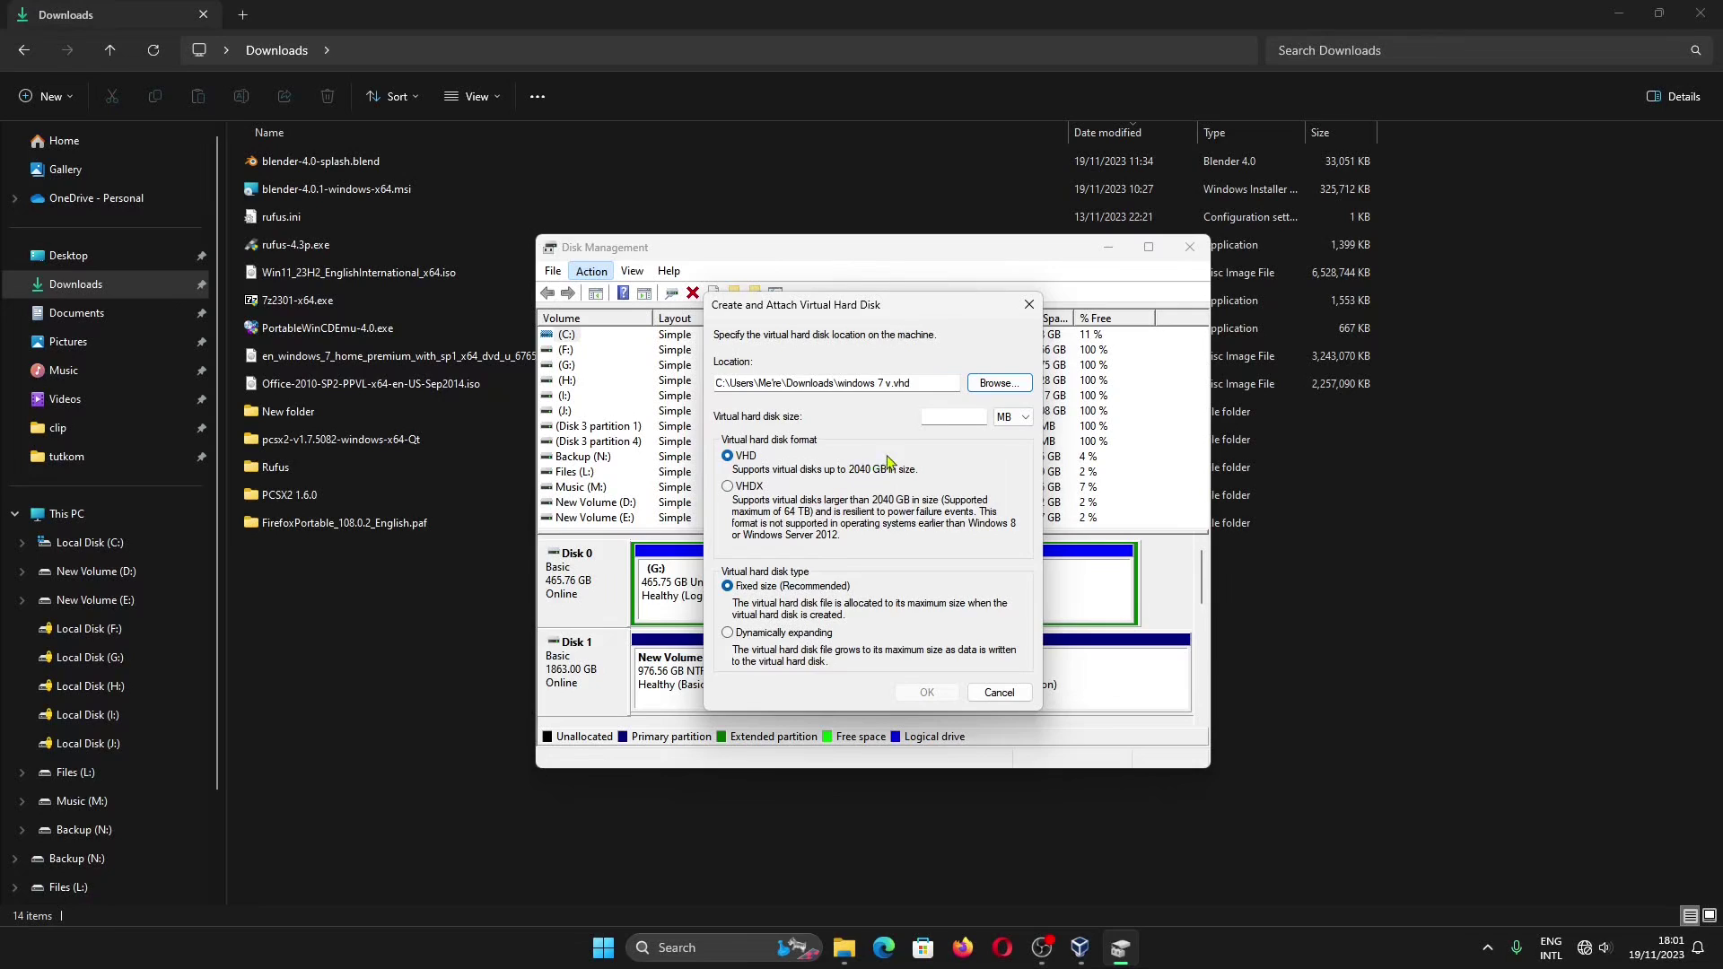
# Check the Windows 7 ISO's size, set the virtual hard disk size to 5 GB, and create it as a fixed-size VHD
pyautogui.click(1021, 419)
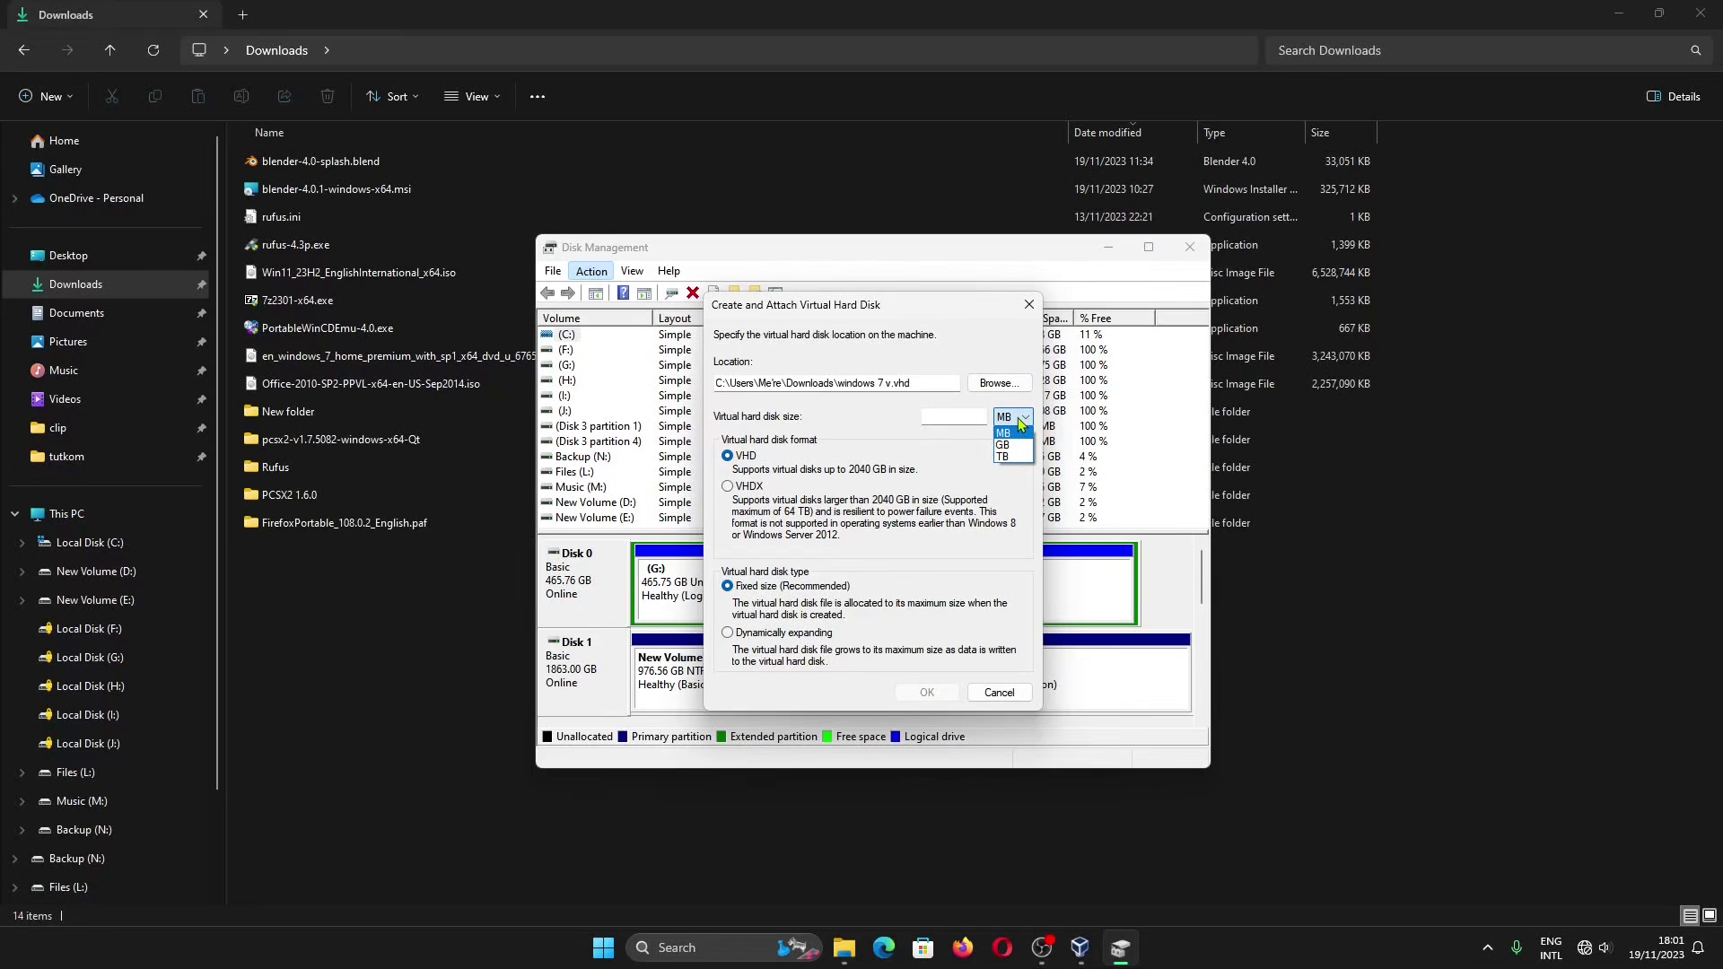
pyautogui.click(1019, 444)
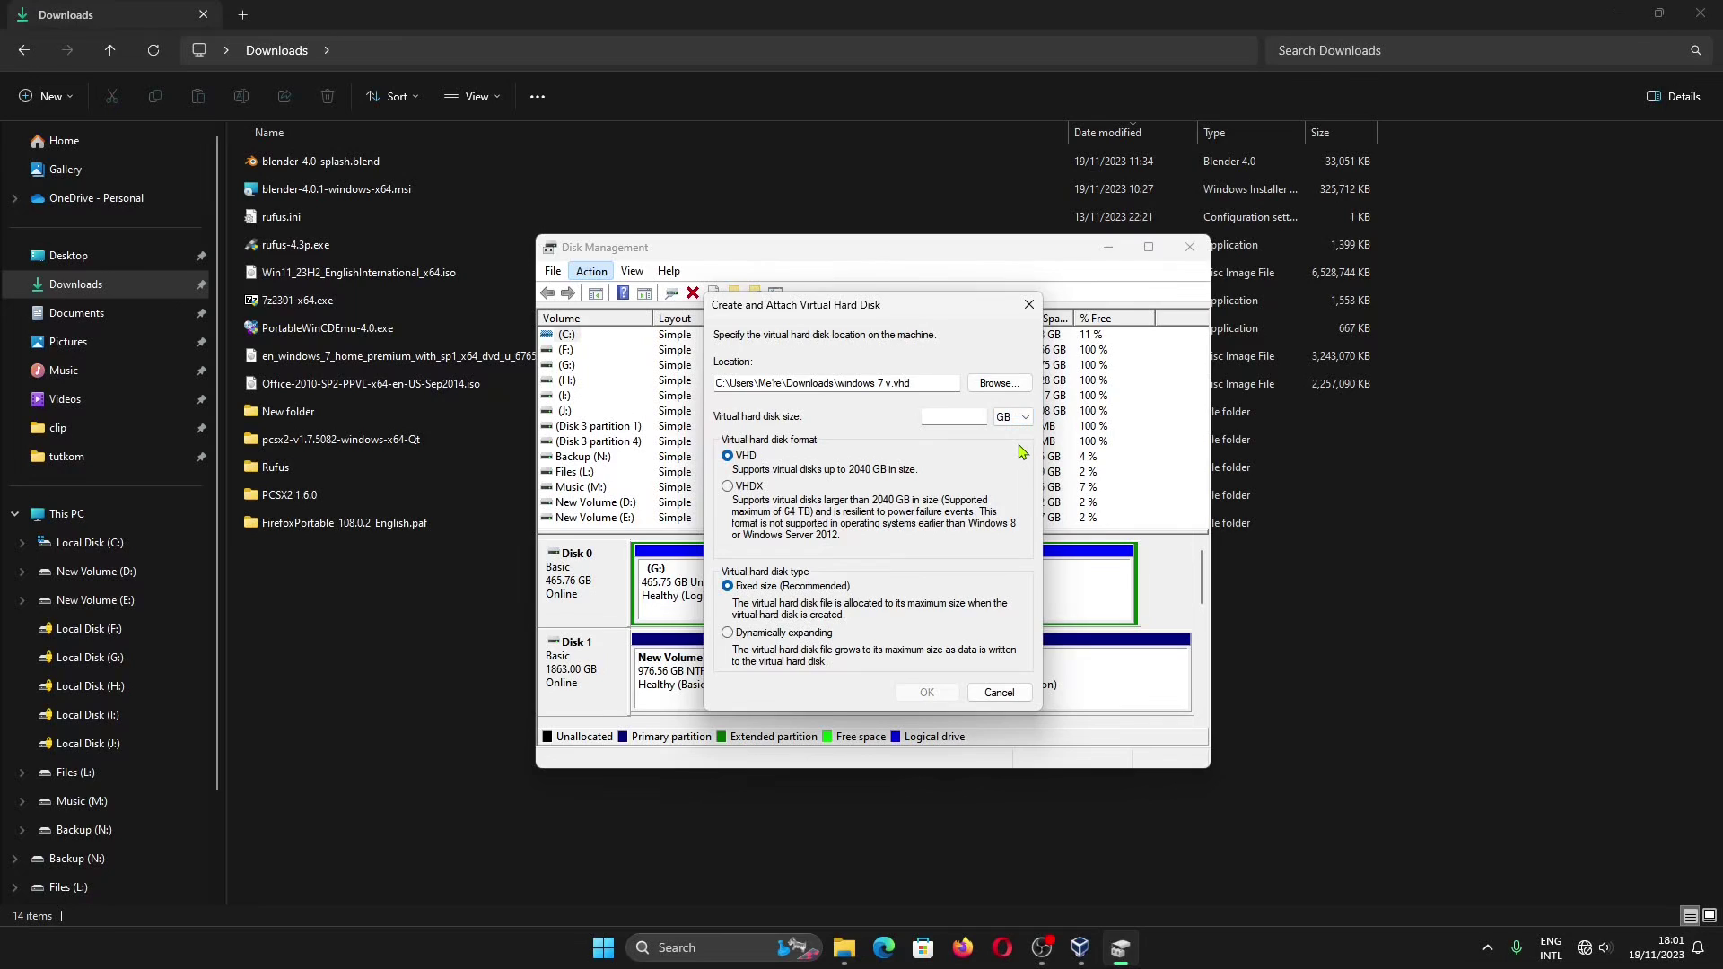
pyautogui.click(422, 368)
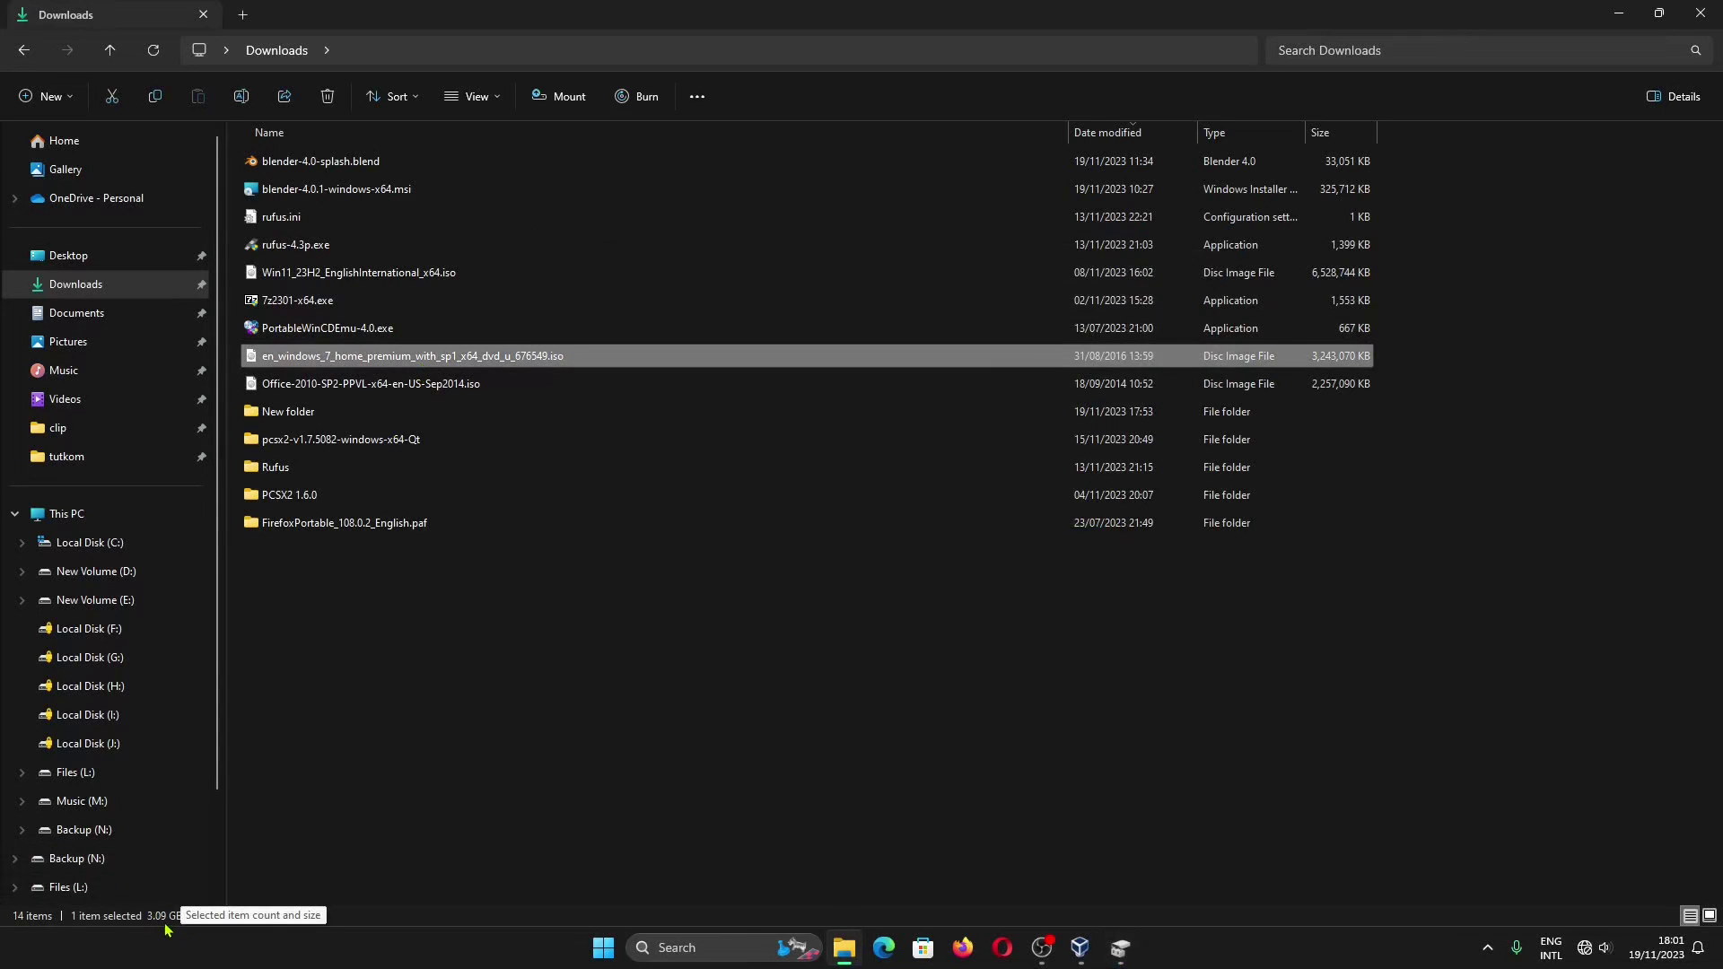
pyautogui.click(1120, 948)
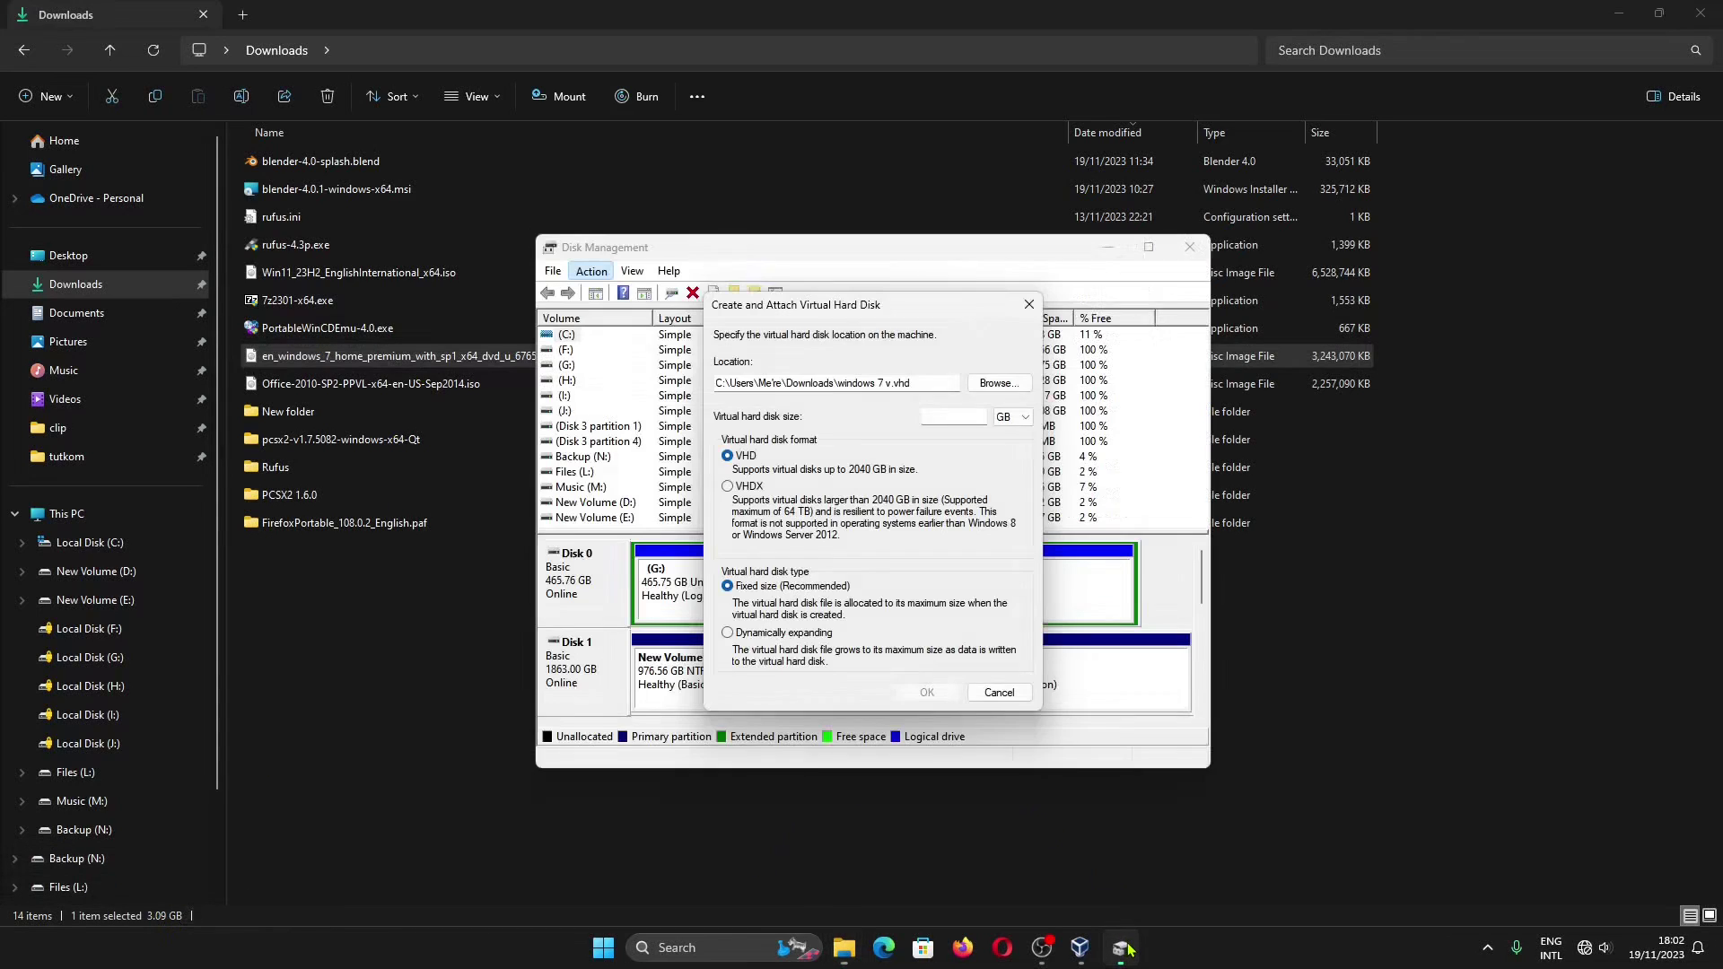
pyautogui.click(948, 418)
pyautogui.write('5')
pyautogui.click(933, 691)
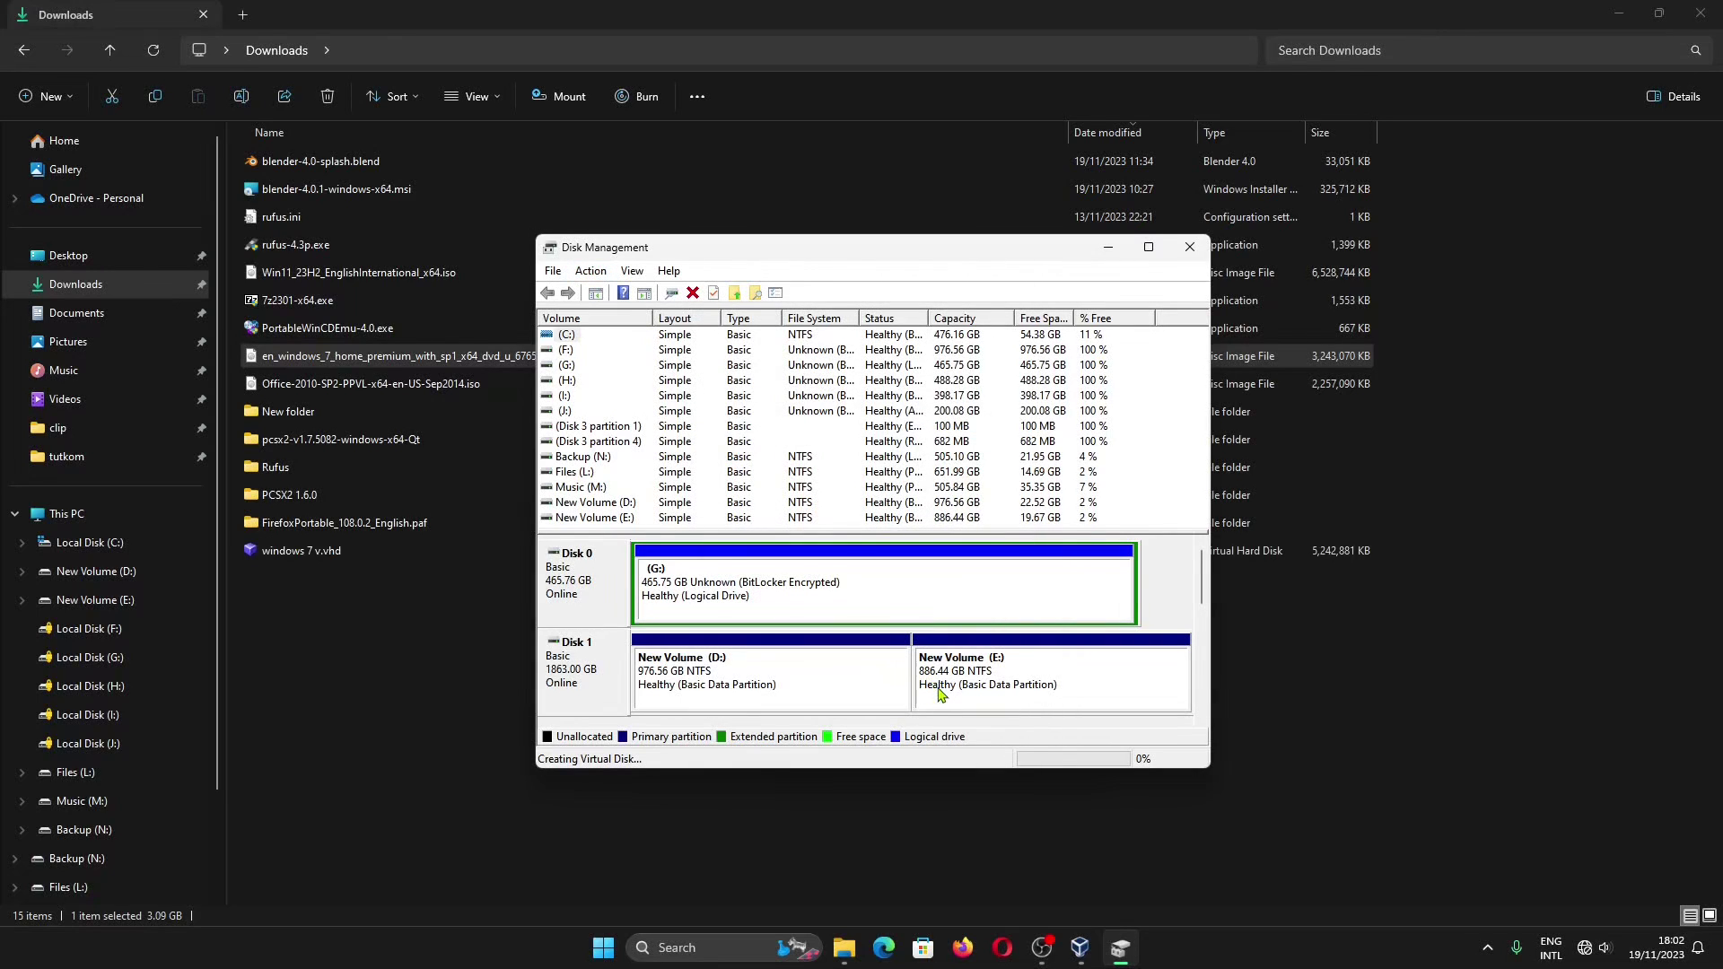
# Launch rufus-4.3p.exe from Downloads, allow it to make changes, and choose NO_LABEL (Disk 5) as the device
pyautogui.click(292, 549)
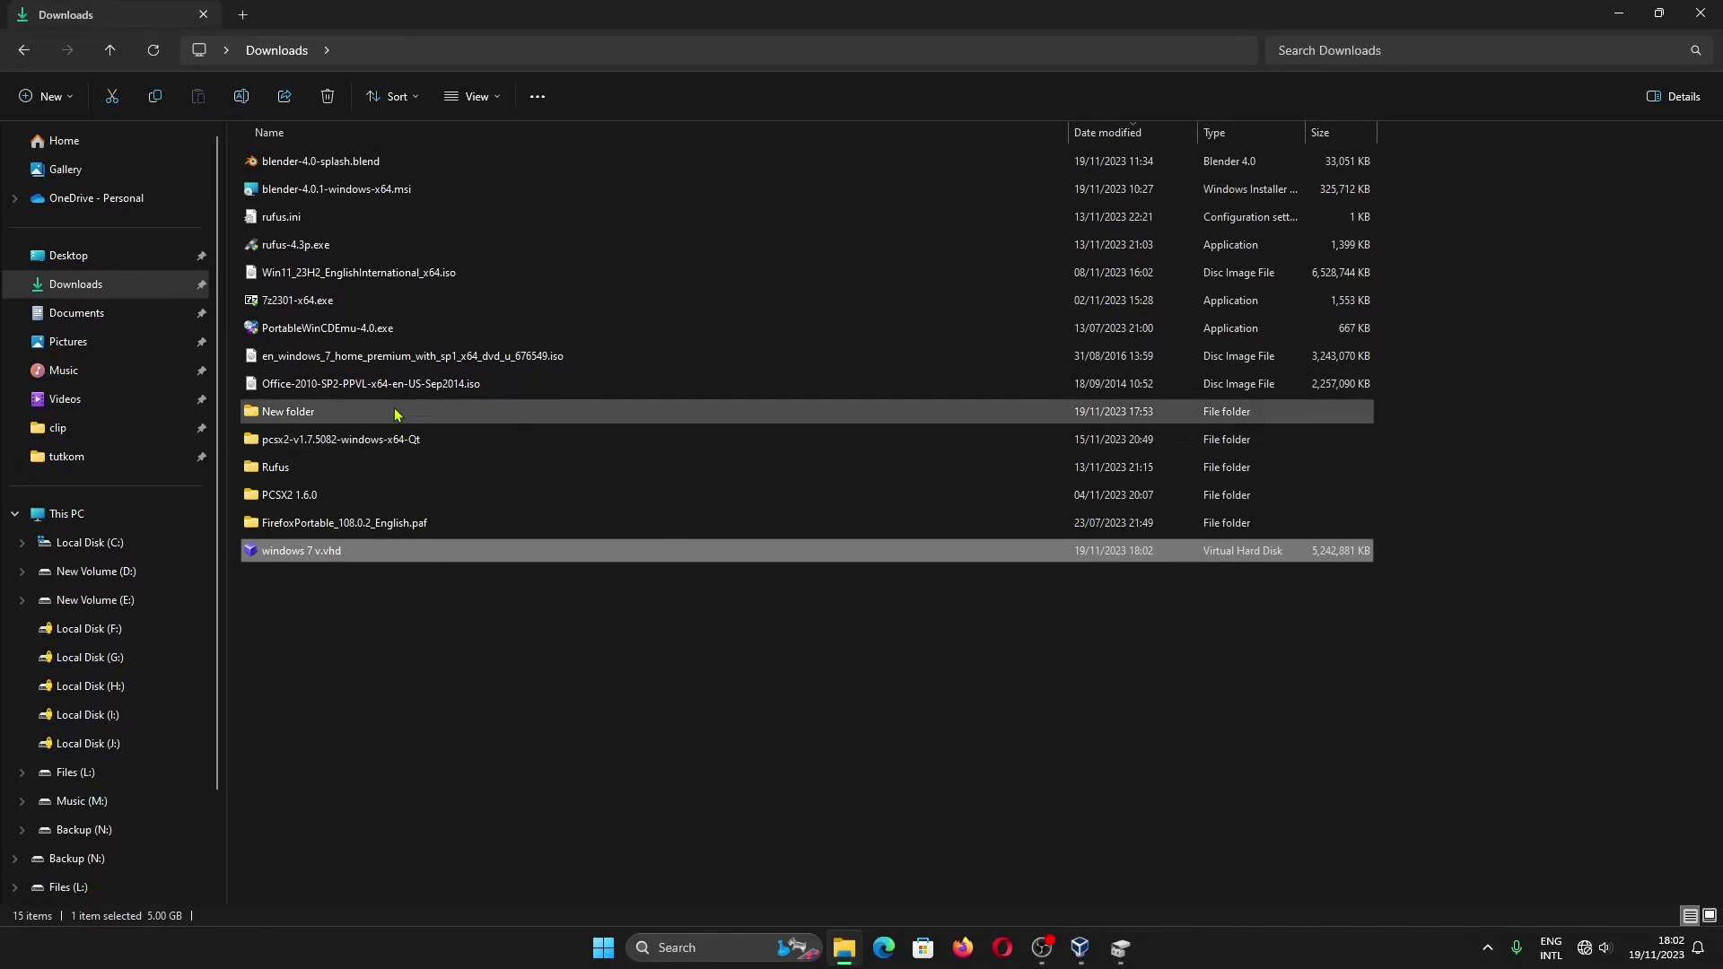
pyautogui.doubleClick(343, 248)
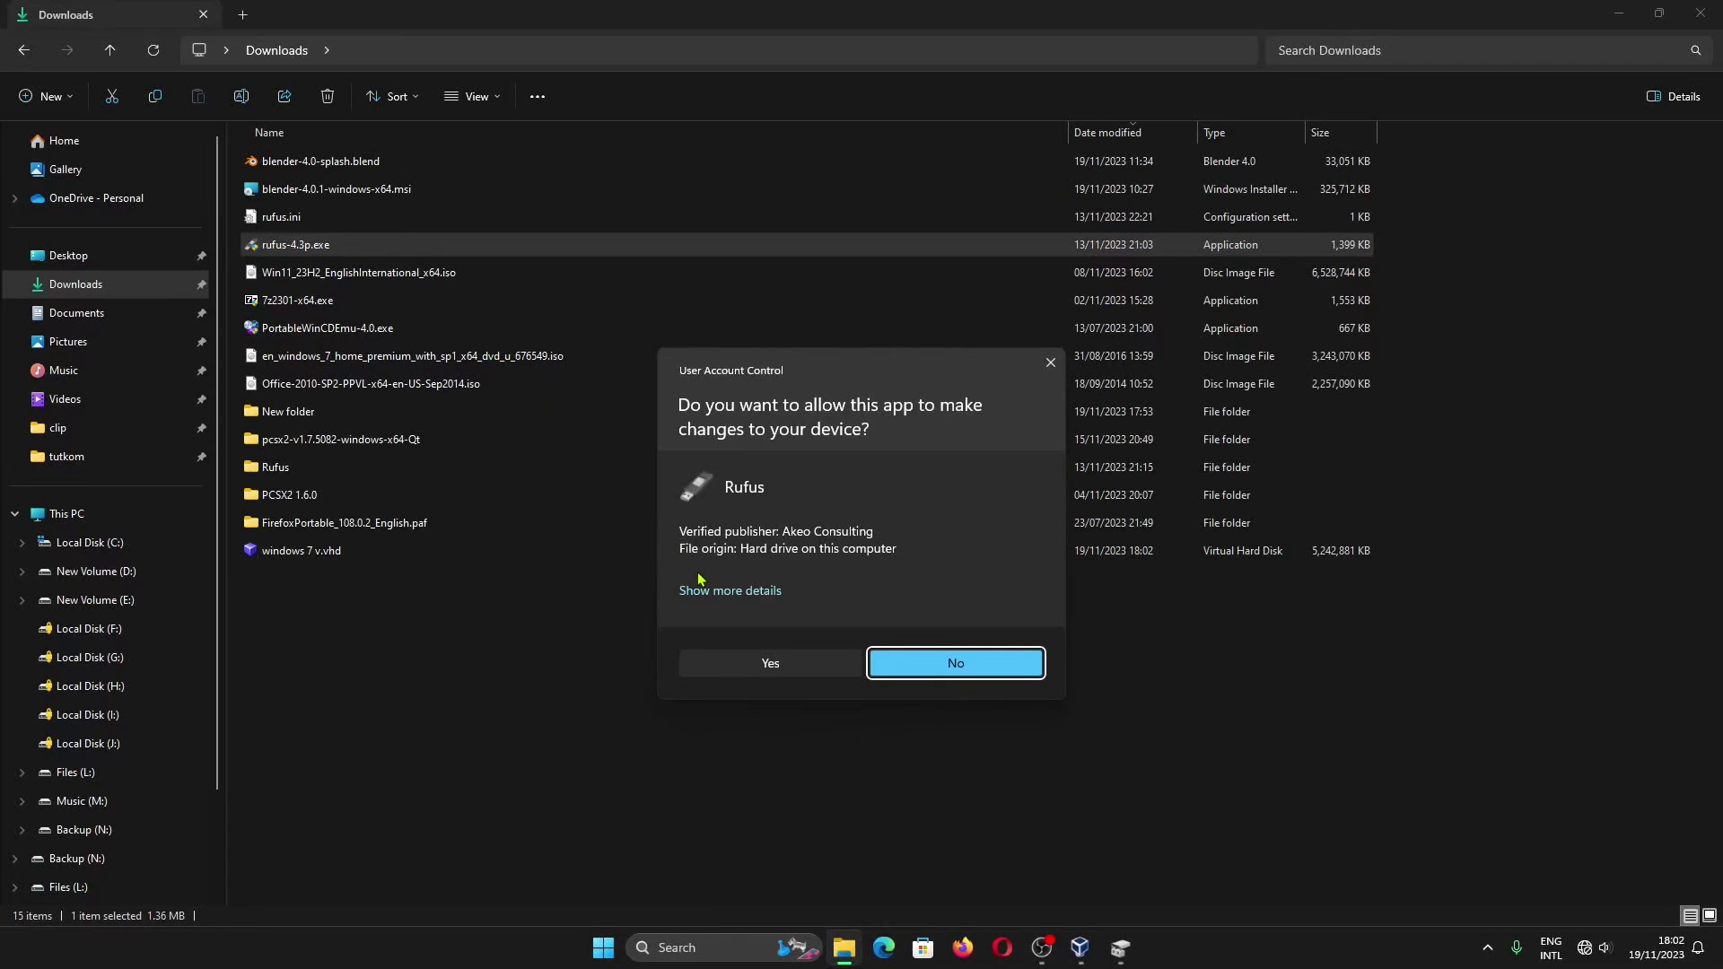
pyautogui.click(774, 659)
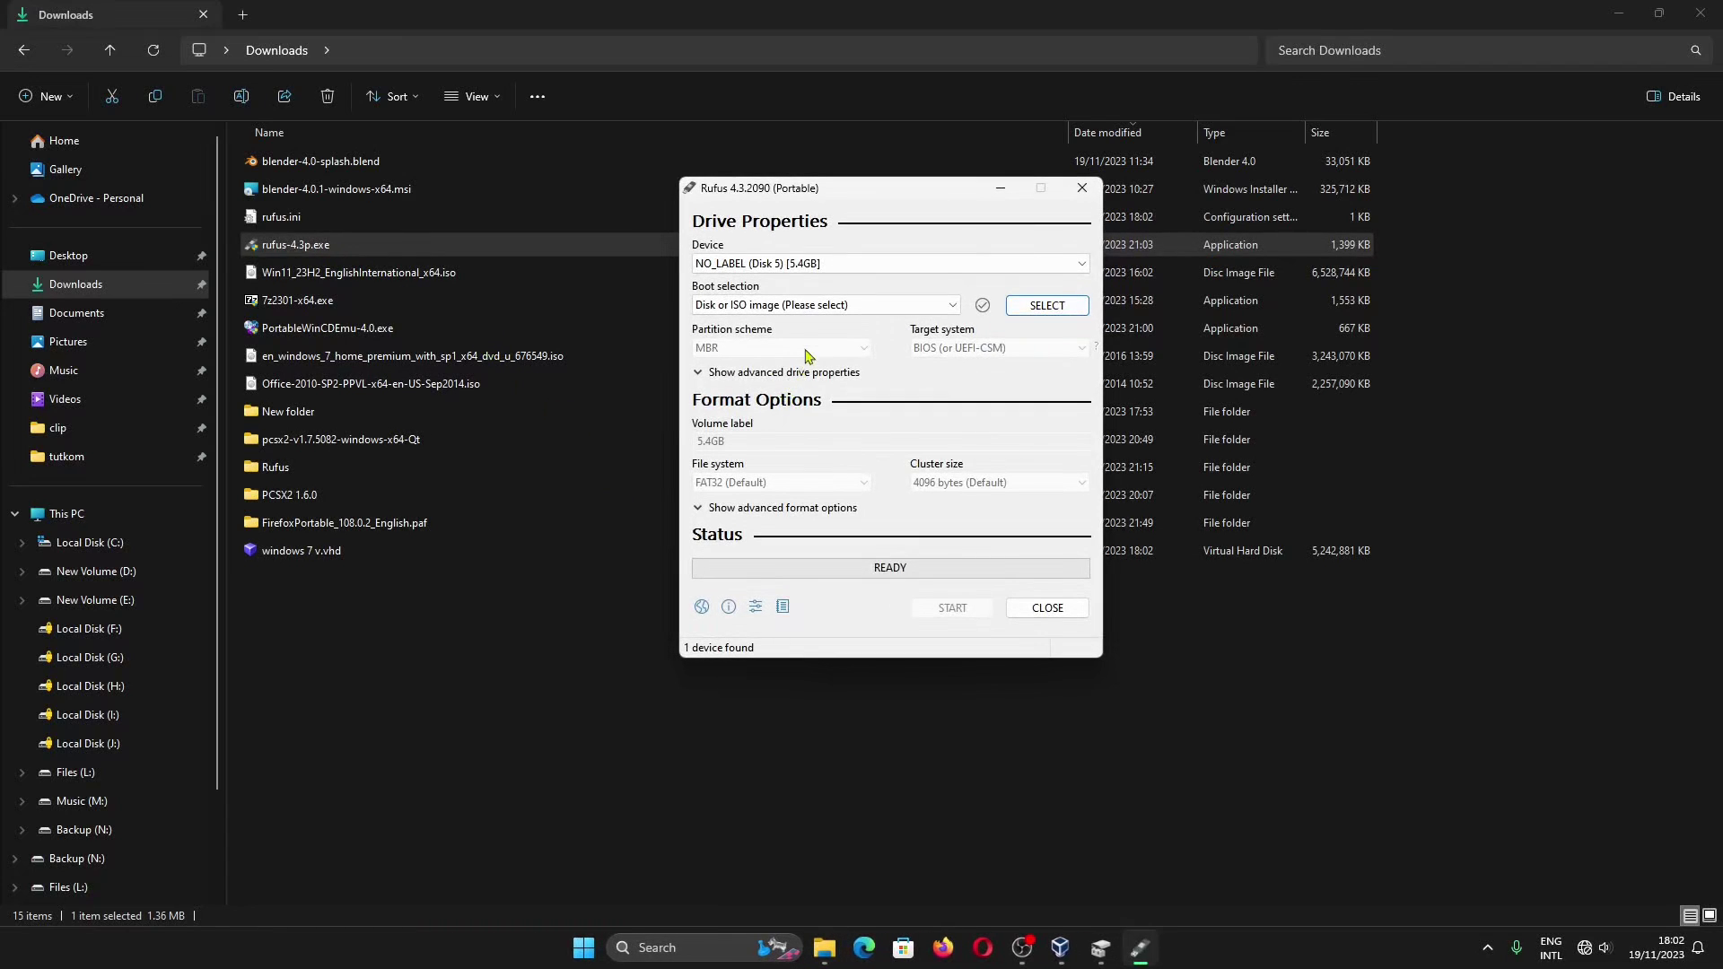
pyautogui.click(836, 266)
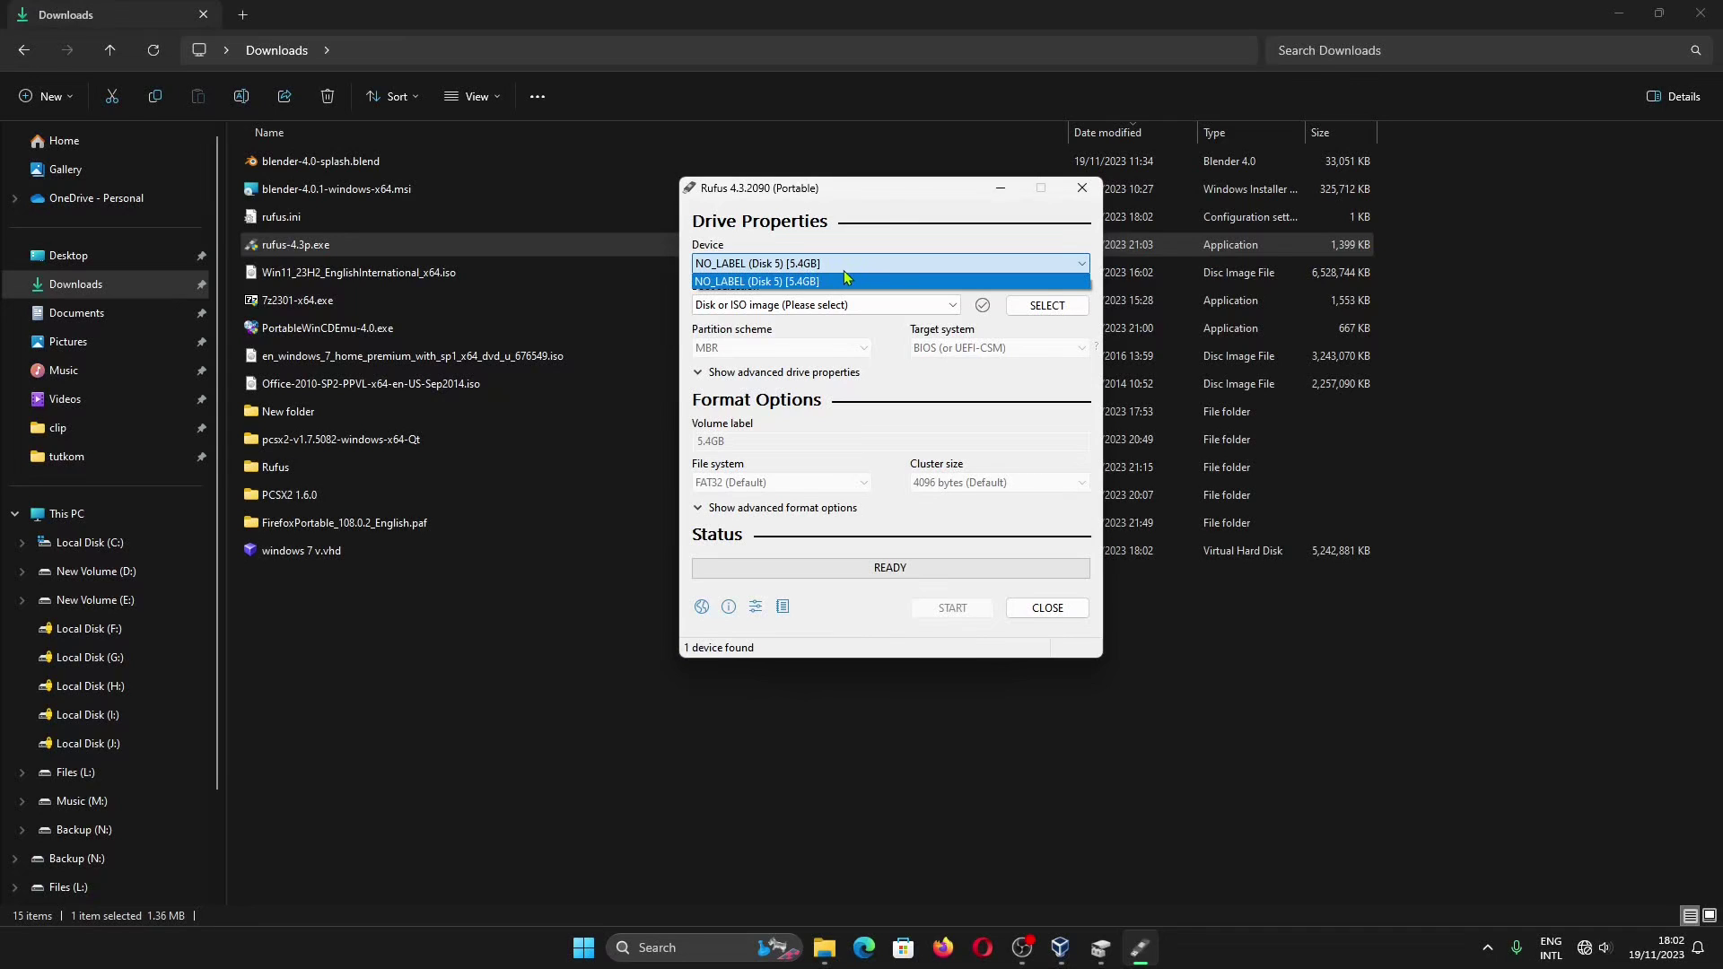
pyautogui.click(845, 281)
# Try to permanently delete windows 7 v.vhd from Downloads, closing Rufus and Disk Management between retries
pyautogui.click(413, 553)
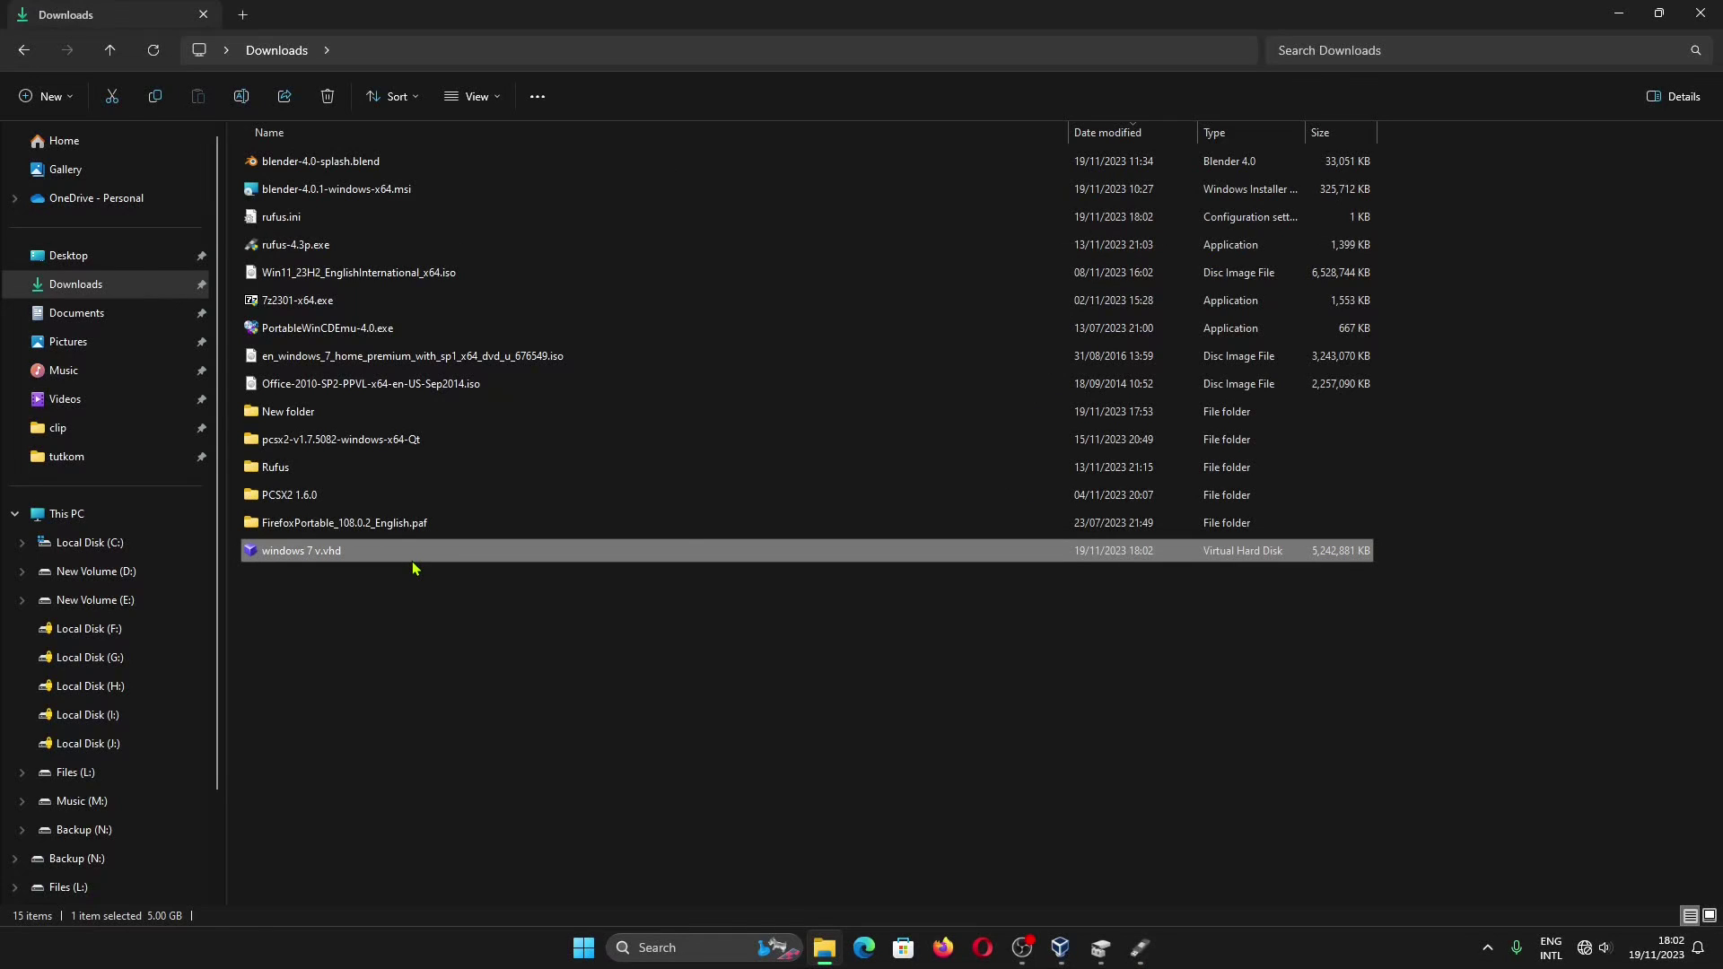
pyautogui.hotkey('shift', 'Delete')
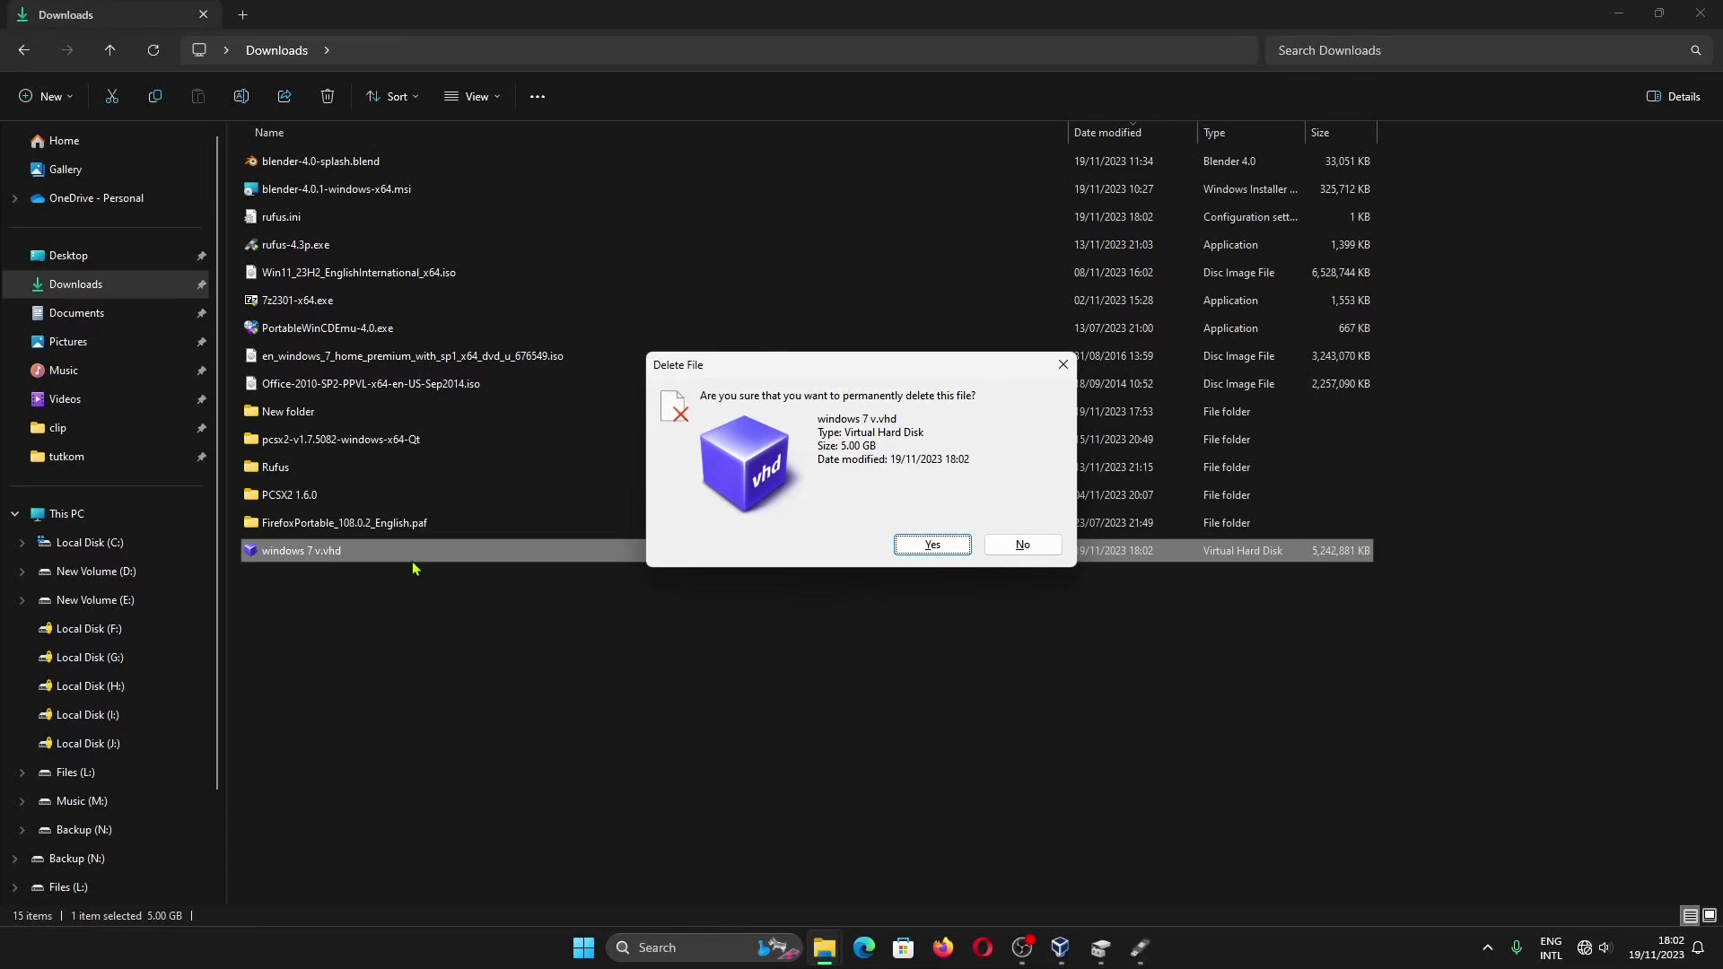
pyautogui.press('Return')
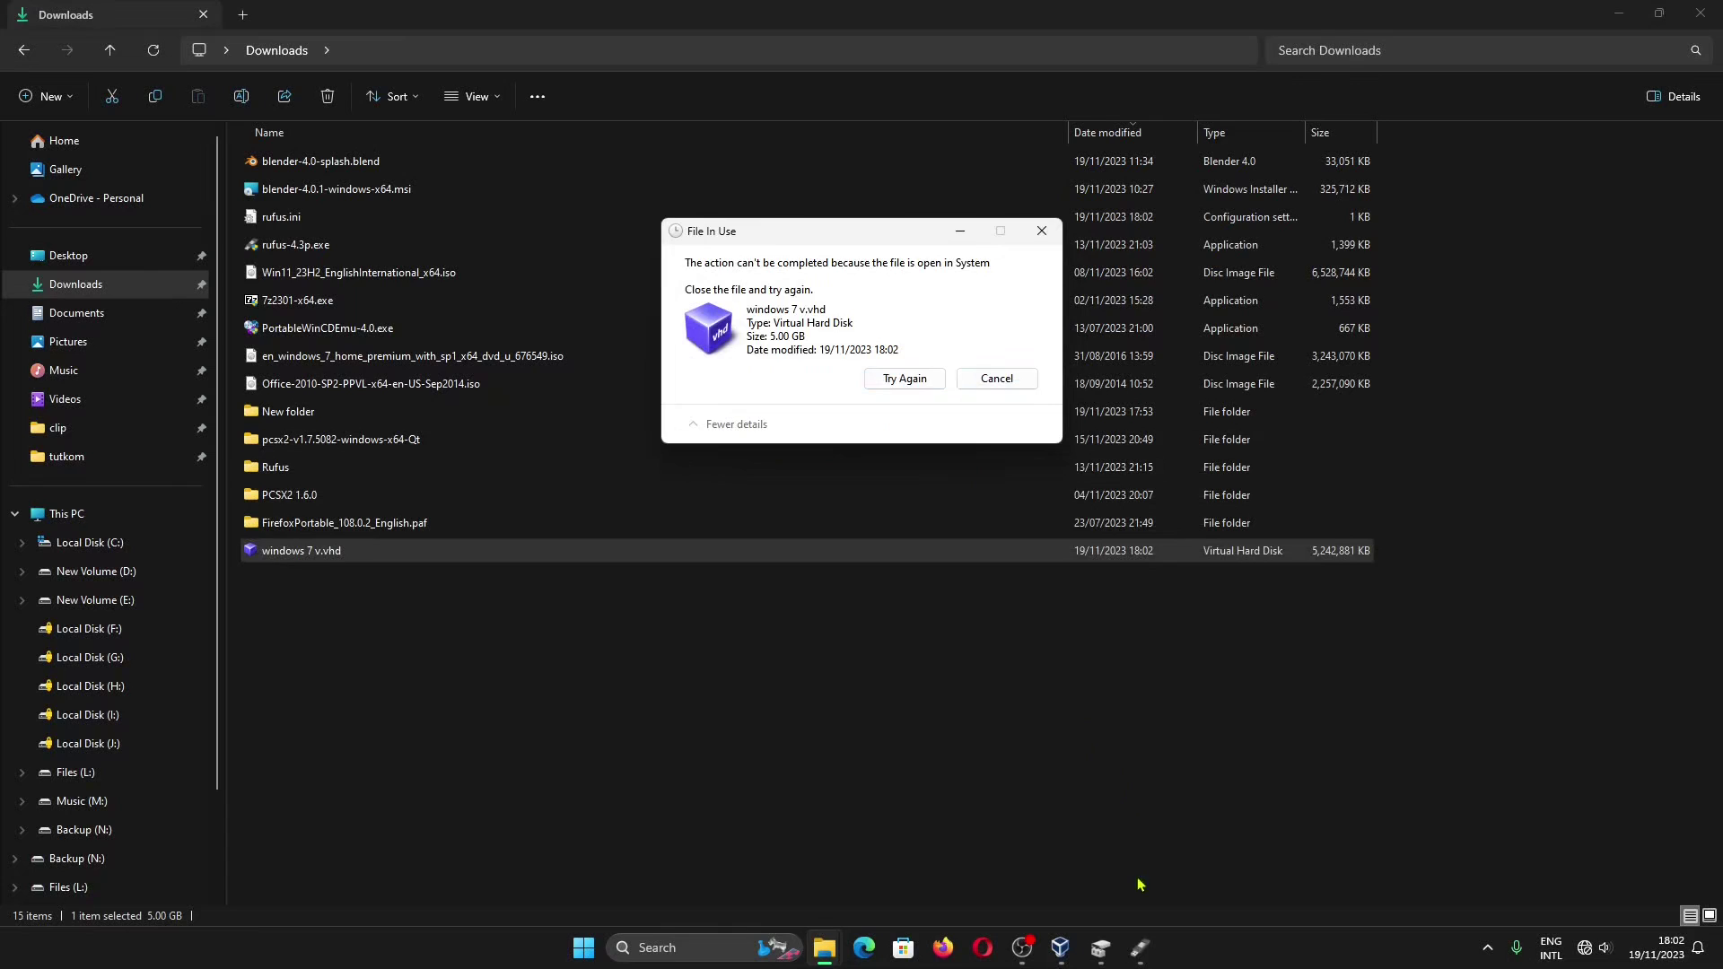
pyautogui.click(1144, 954)
pyautogui.click(1019, 610)
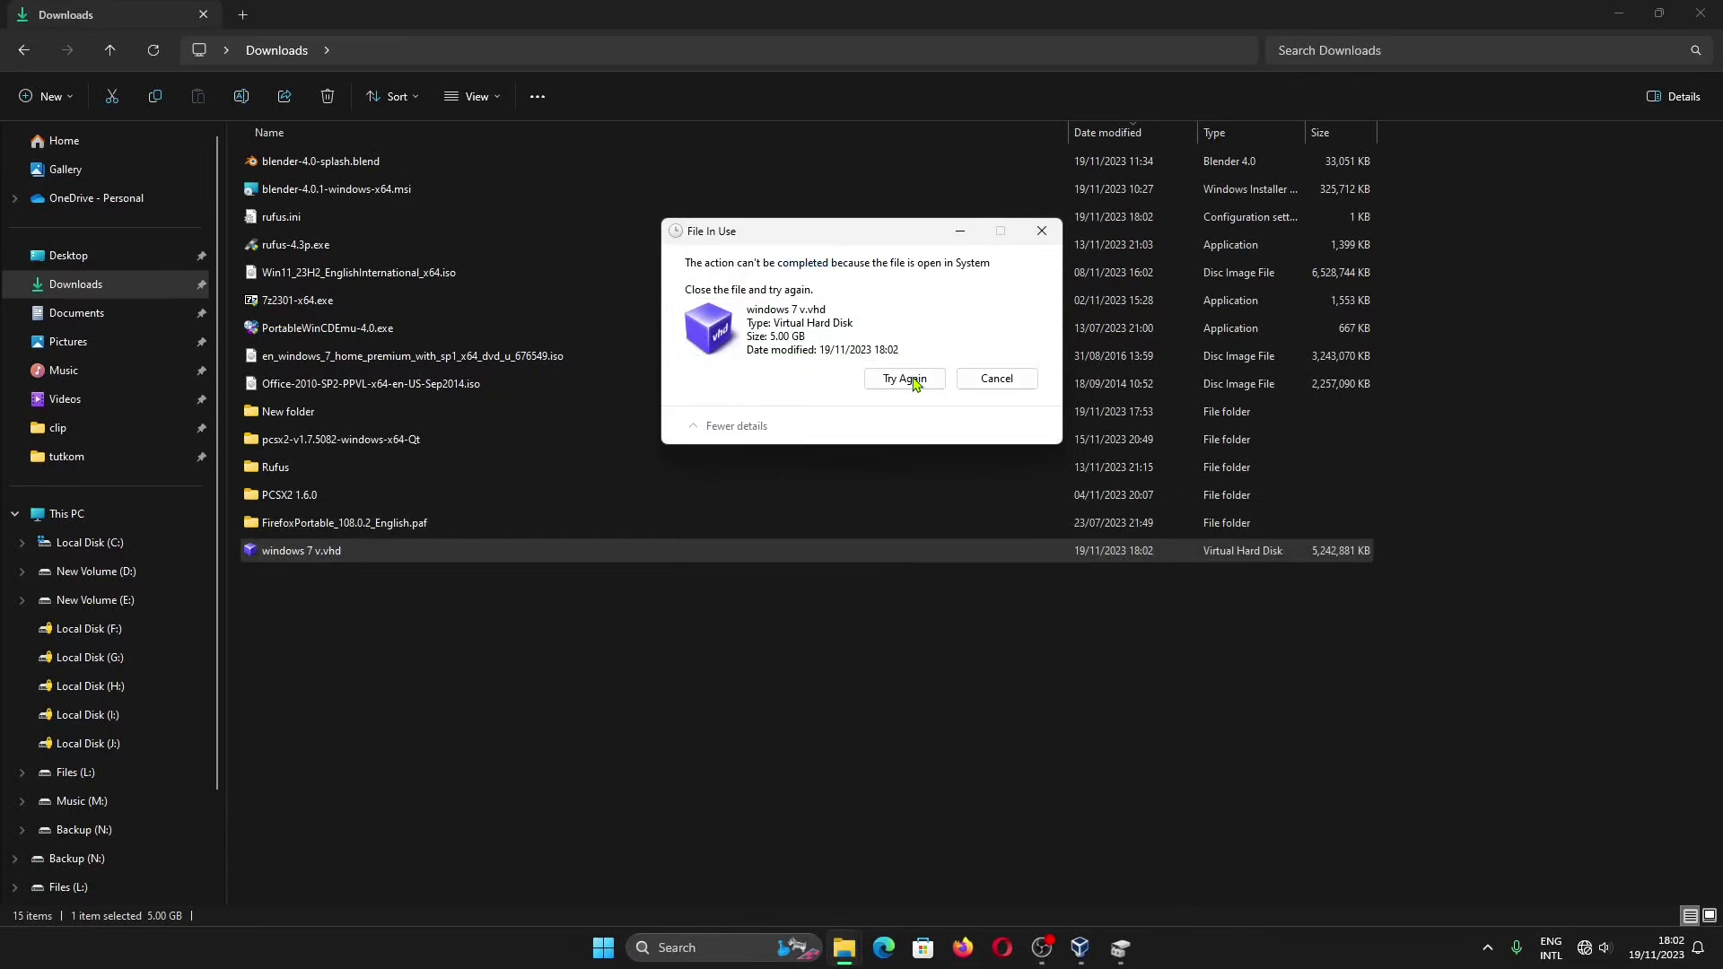
pyautogui.click(905, 378)
pyautogui.click(1121, 949)
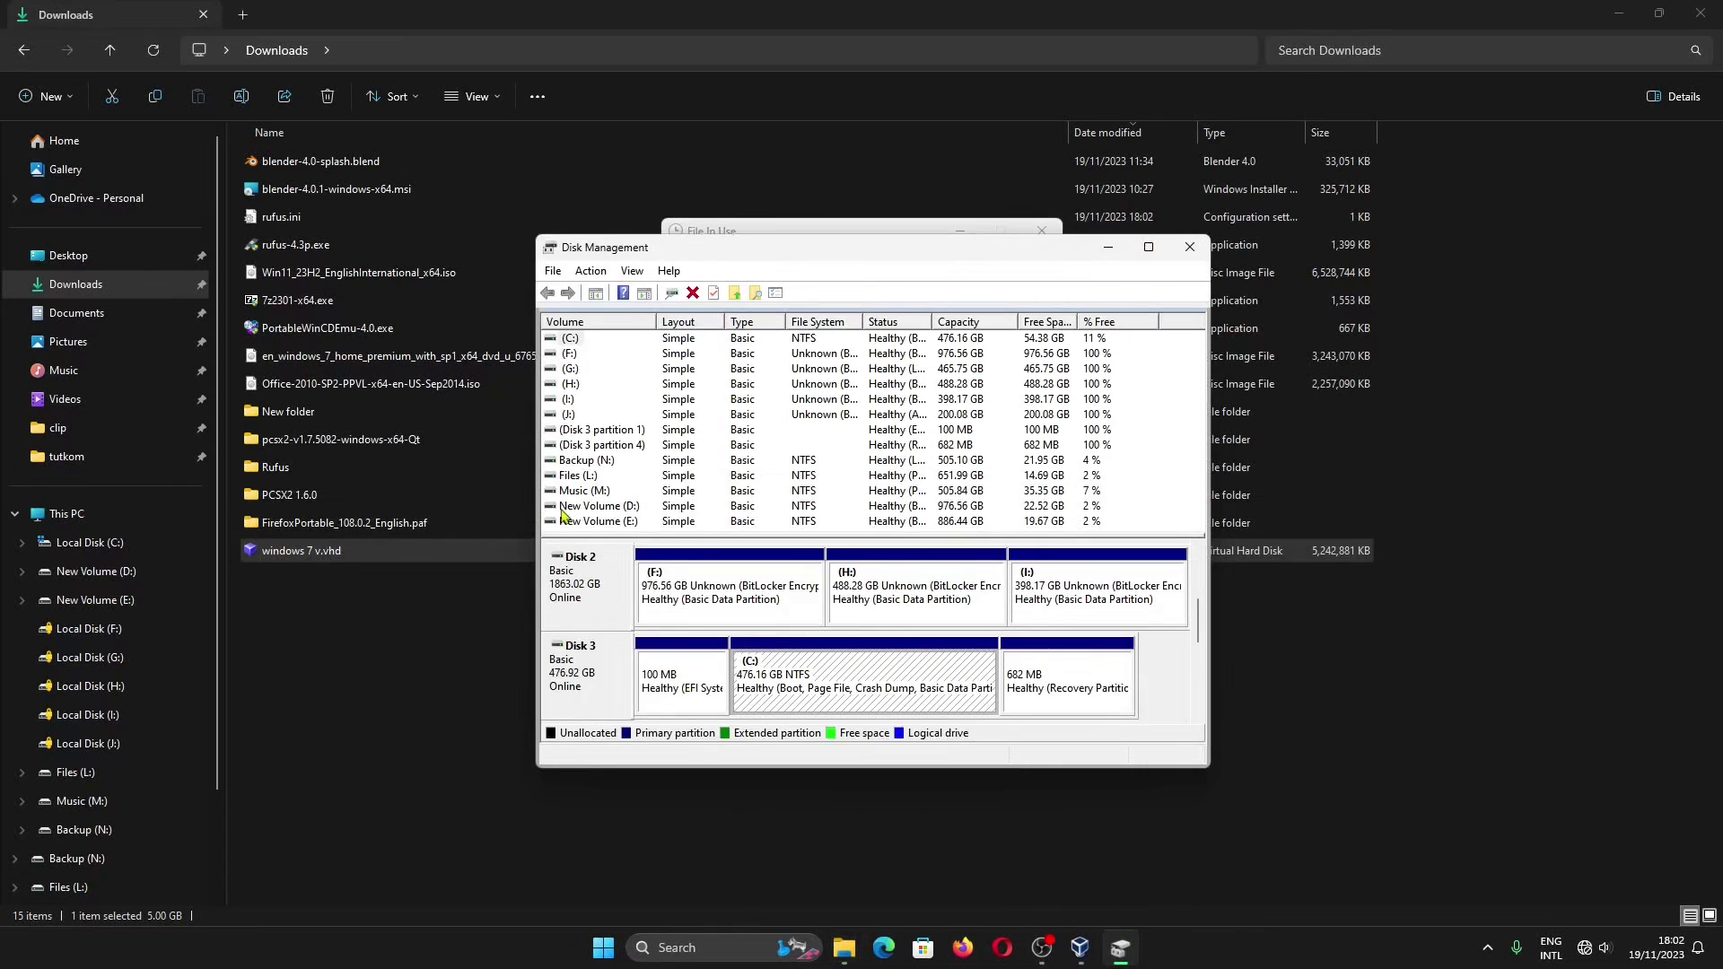
pyautogui.click(721, 454)
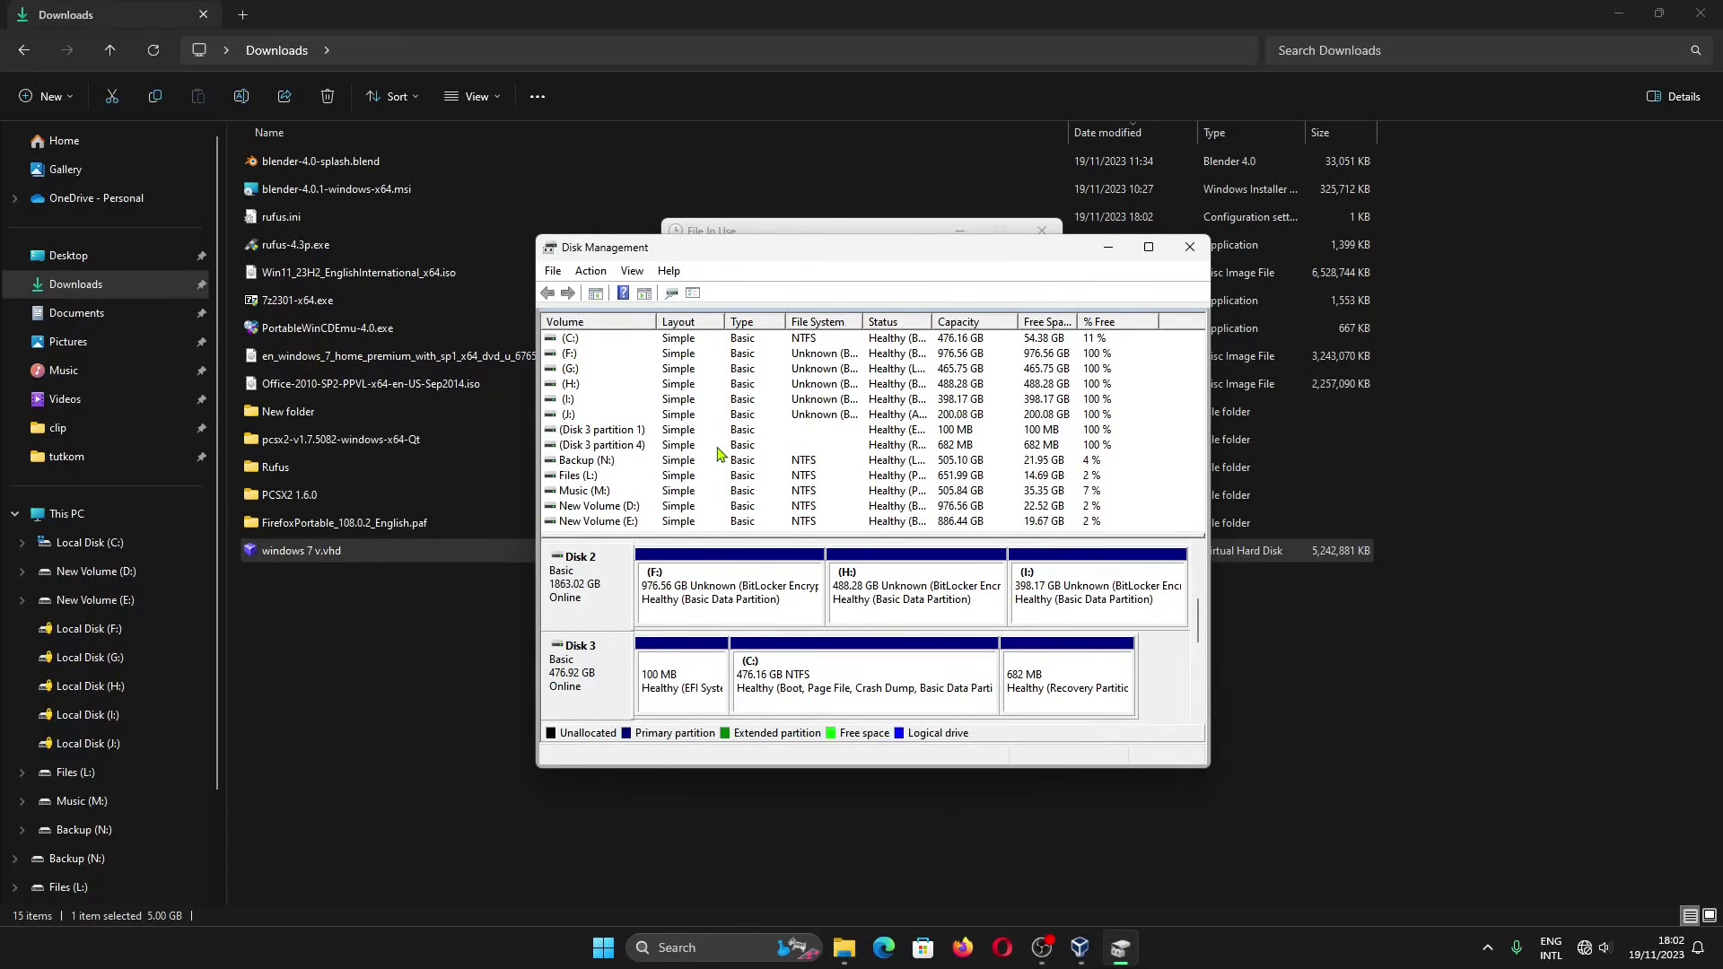
pyautogui.click(1189, 247)
pyautogui.click(934, 382)
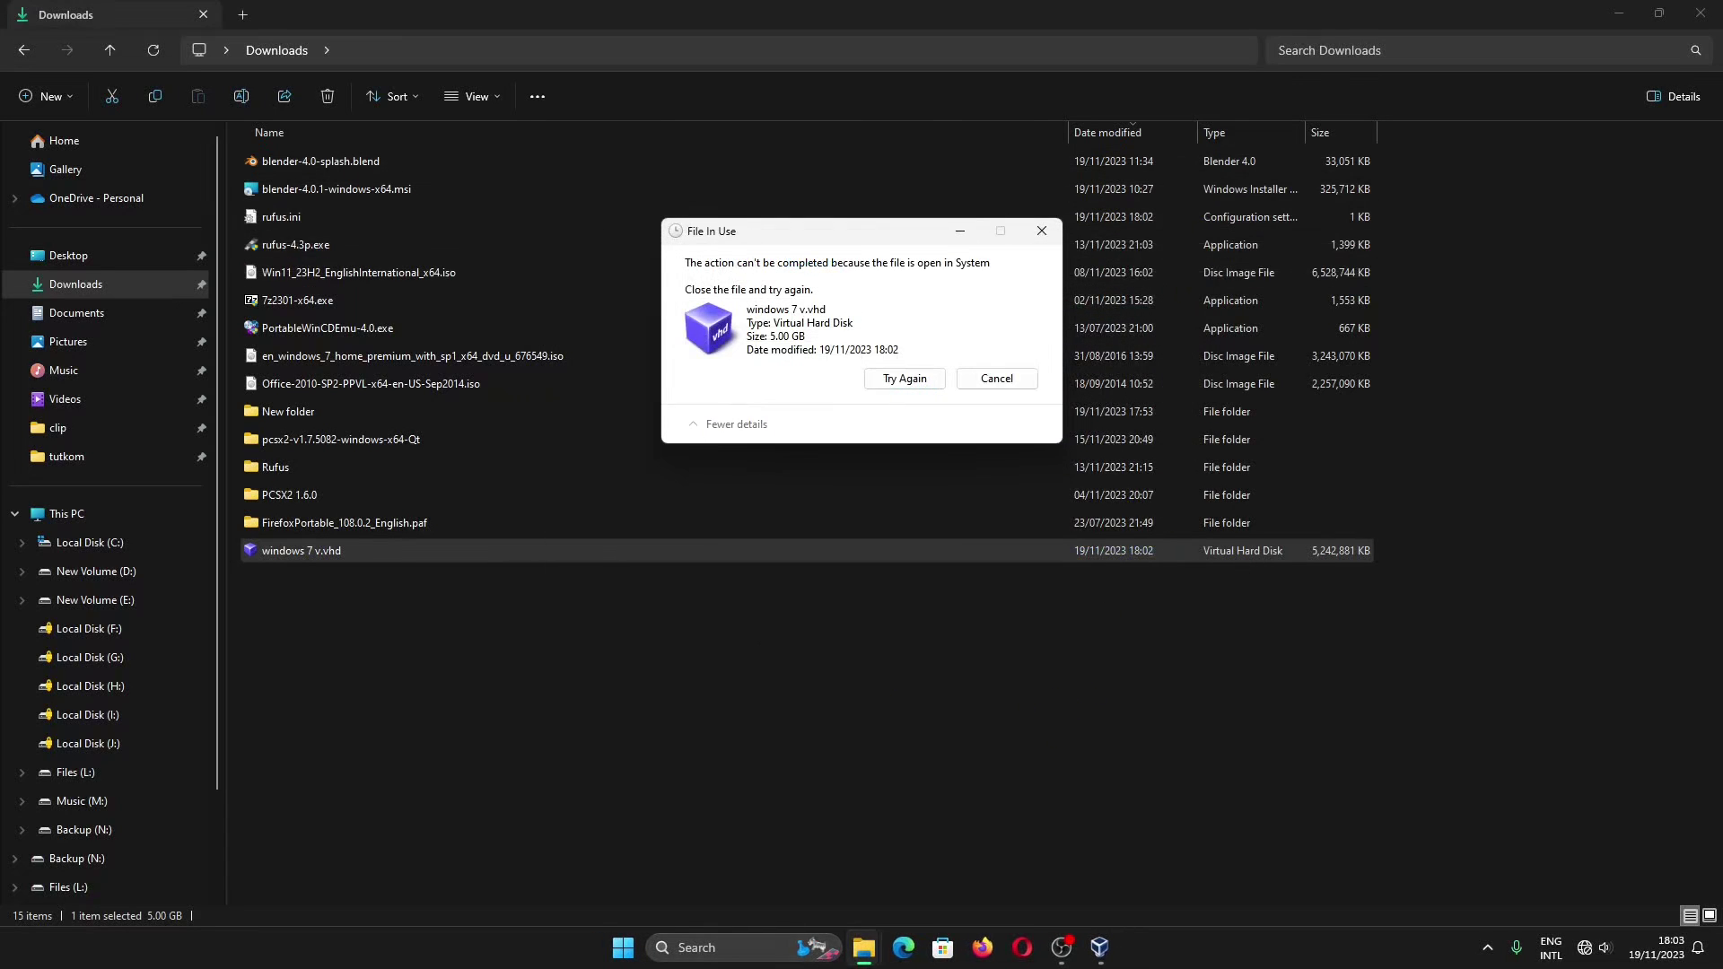
# Reopen Disk Management and initialise Disk 5 with the MBR (Master Boot Record) partition style
pyautogui.rightClick(624, 949)
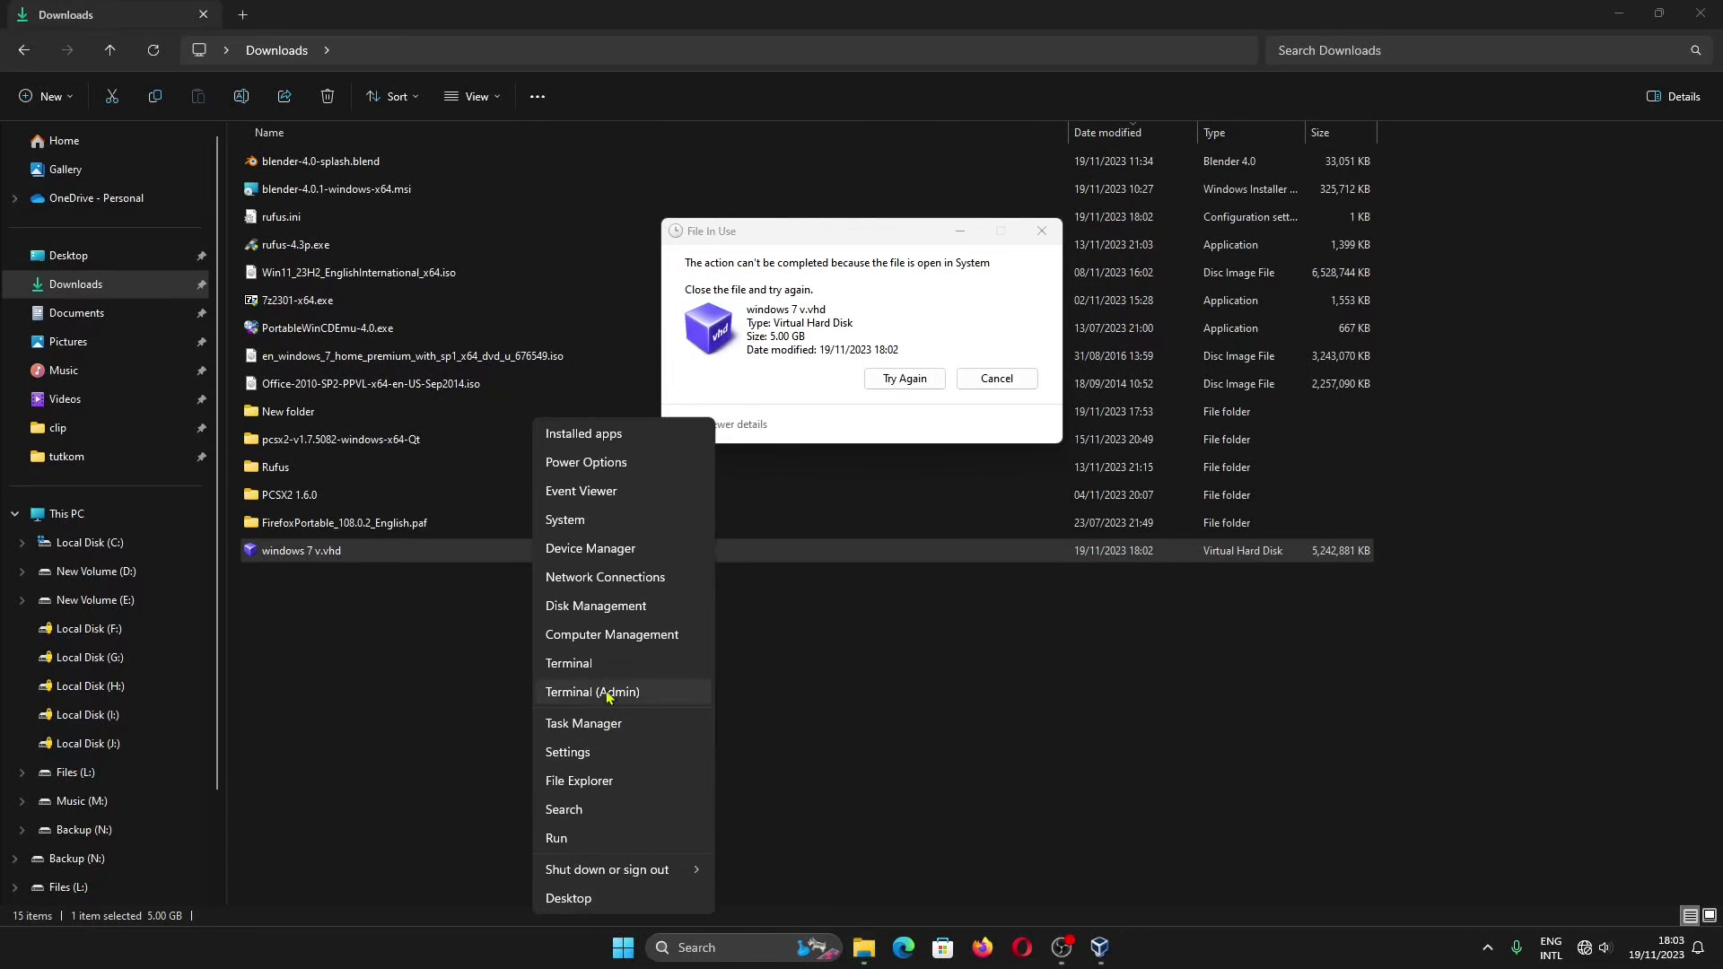
pyautogui.click(610, 607)
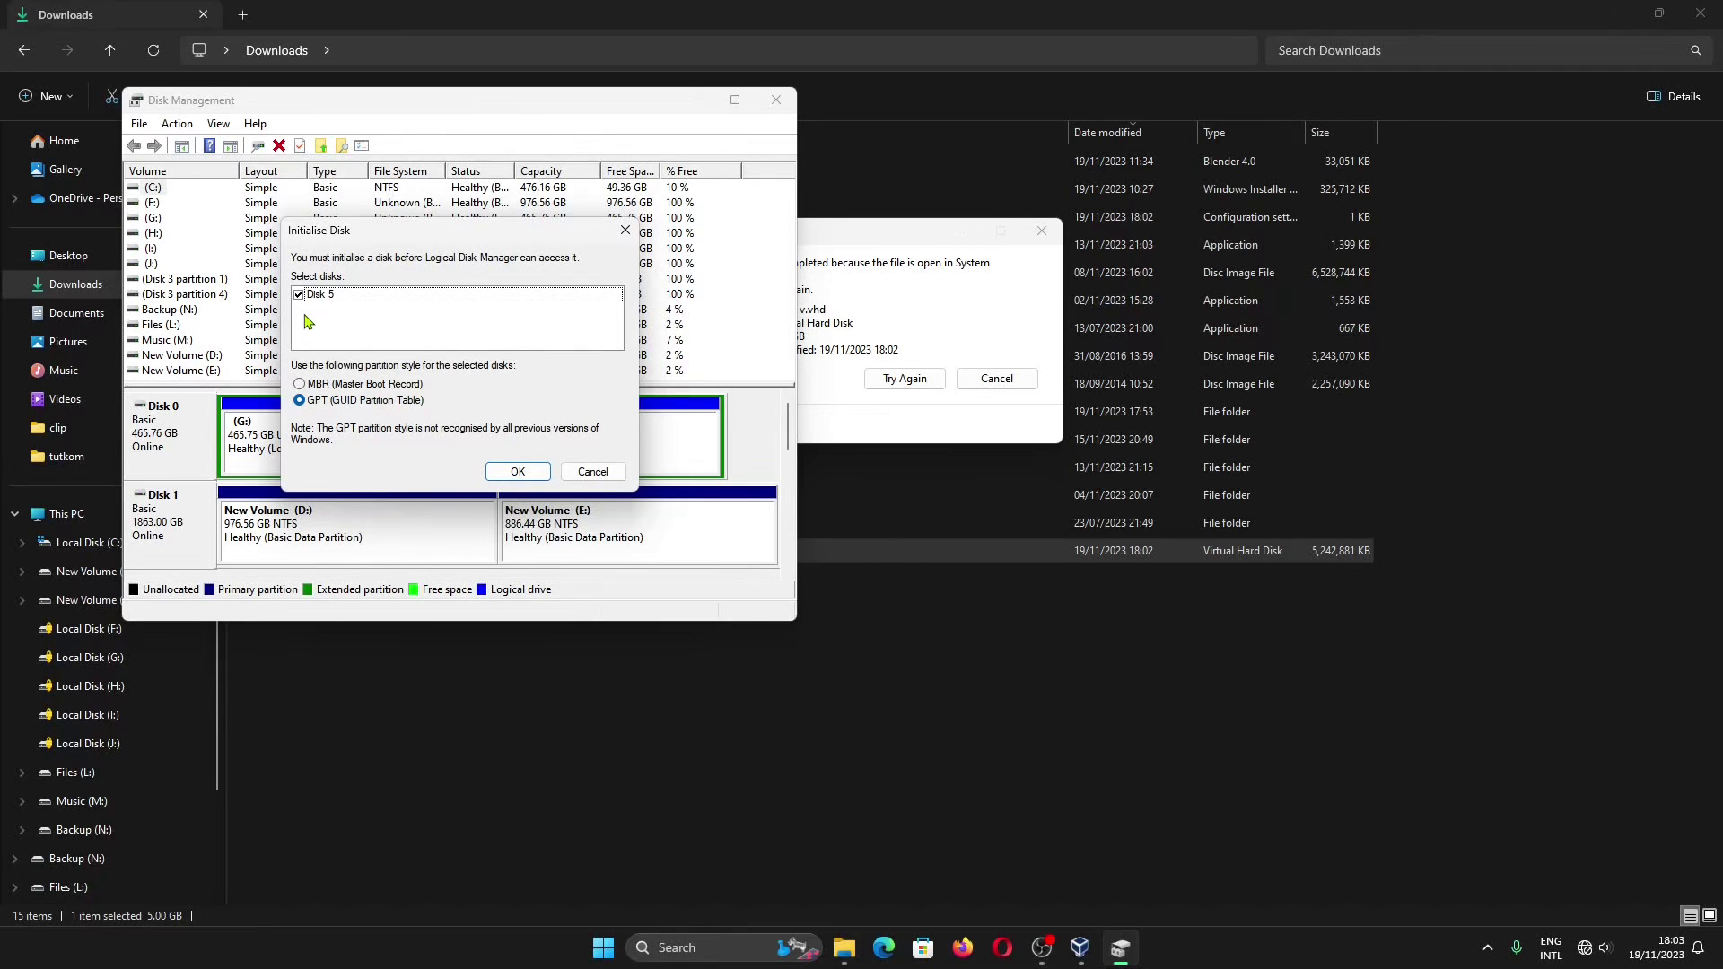
pyautogui.click(360, 386)
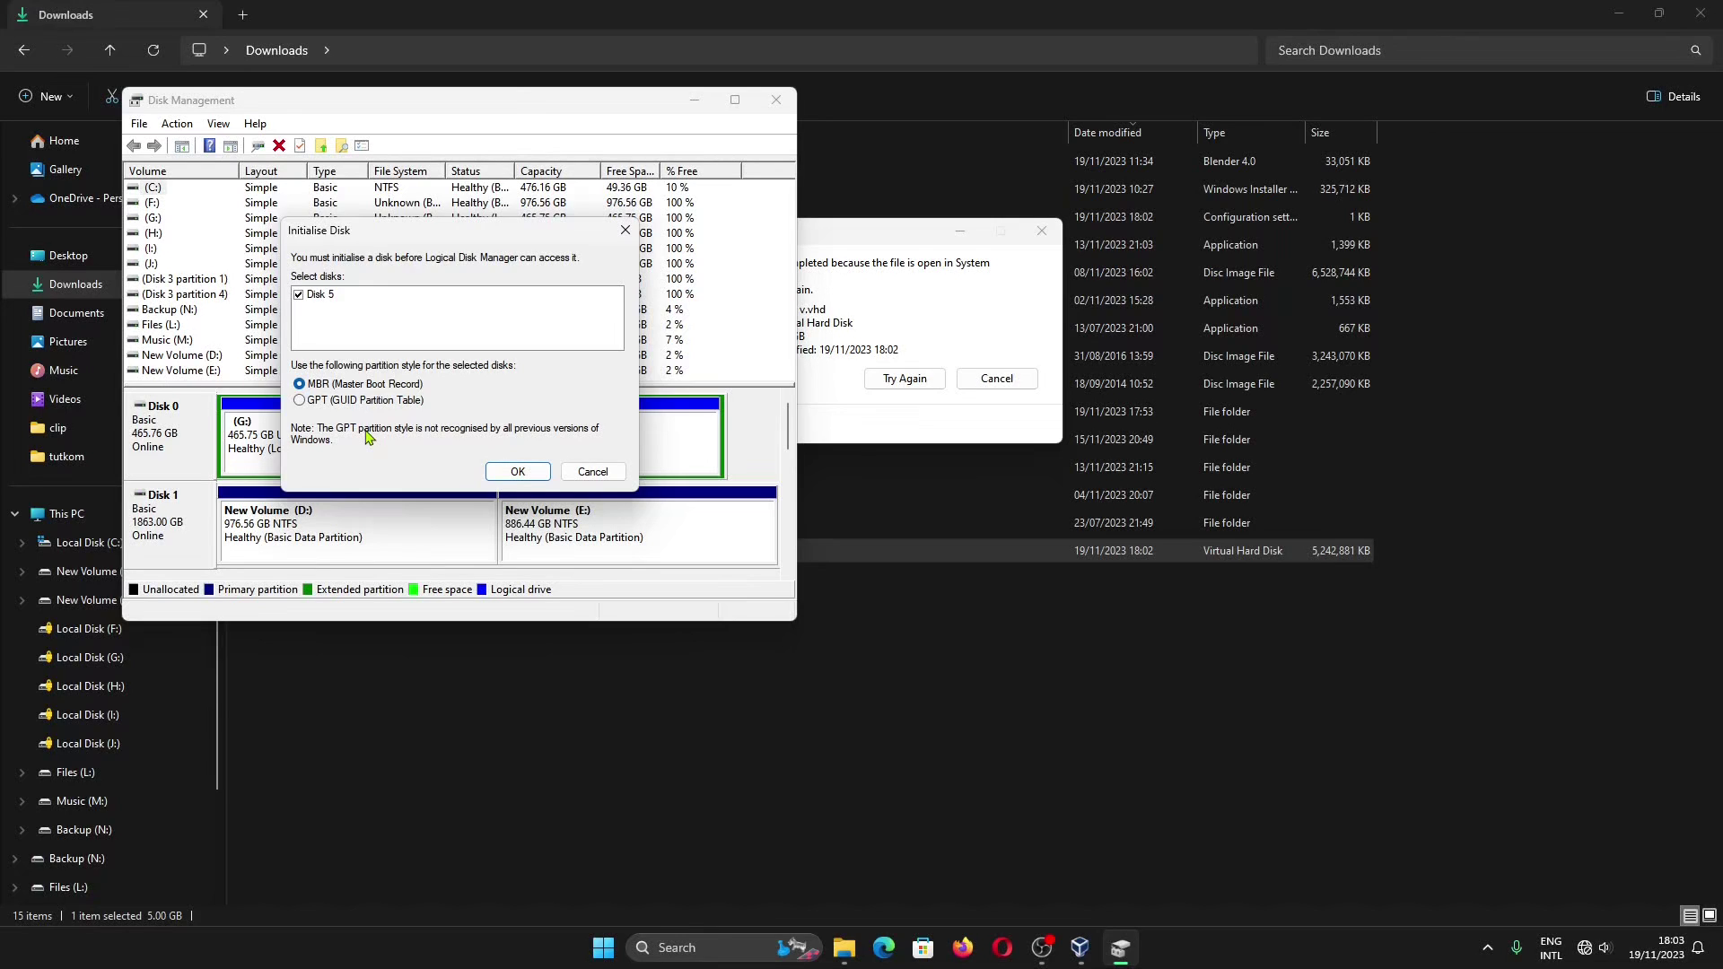
pyautogui.click(519, 473)
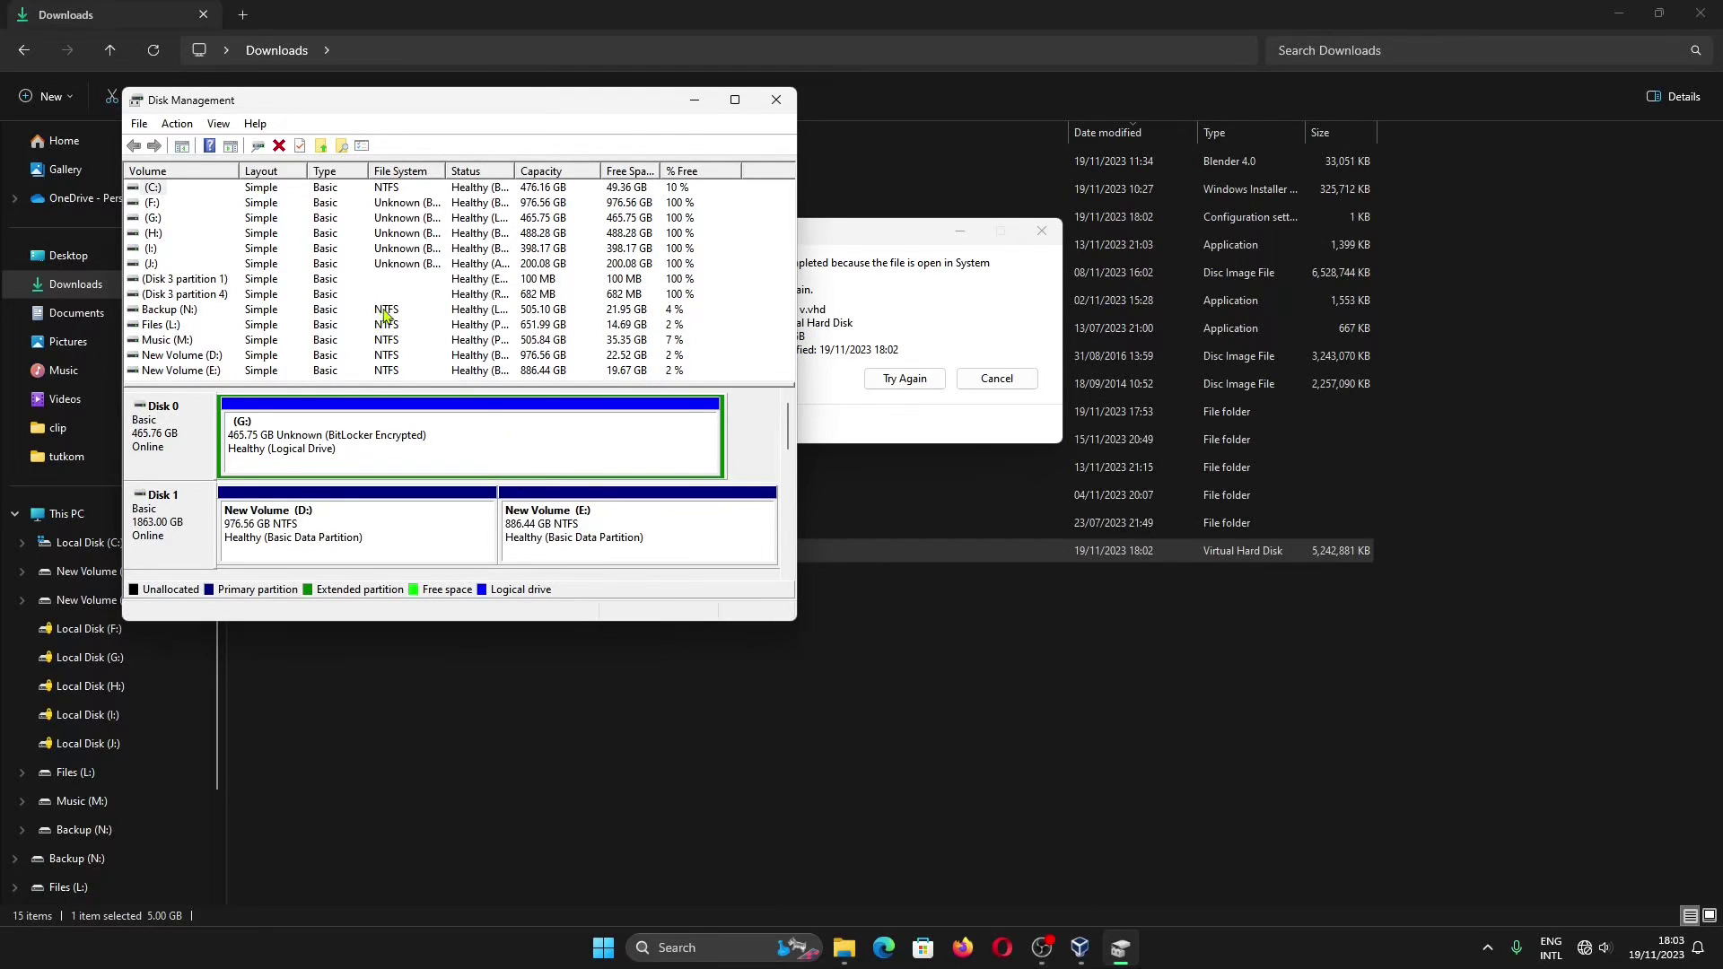
# Start a new simple volume in Disk 5's unallocated space, using the full 5117 MB
pyautogui.moveTo(793, 626); pyautogui.dragTo(1245, 886)
pyautogui.click(722, 814)
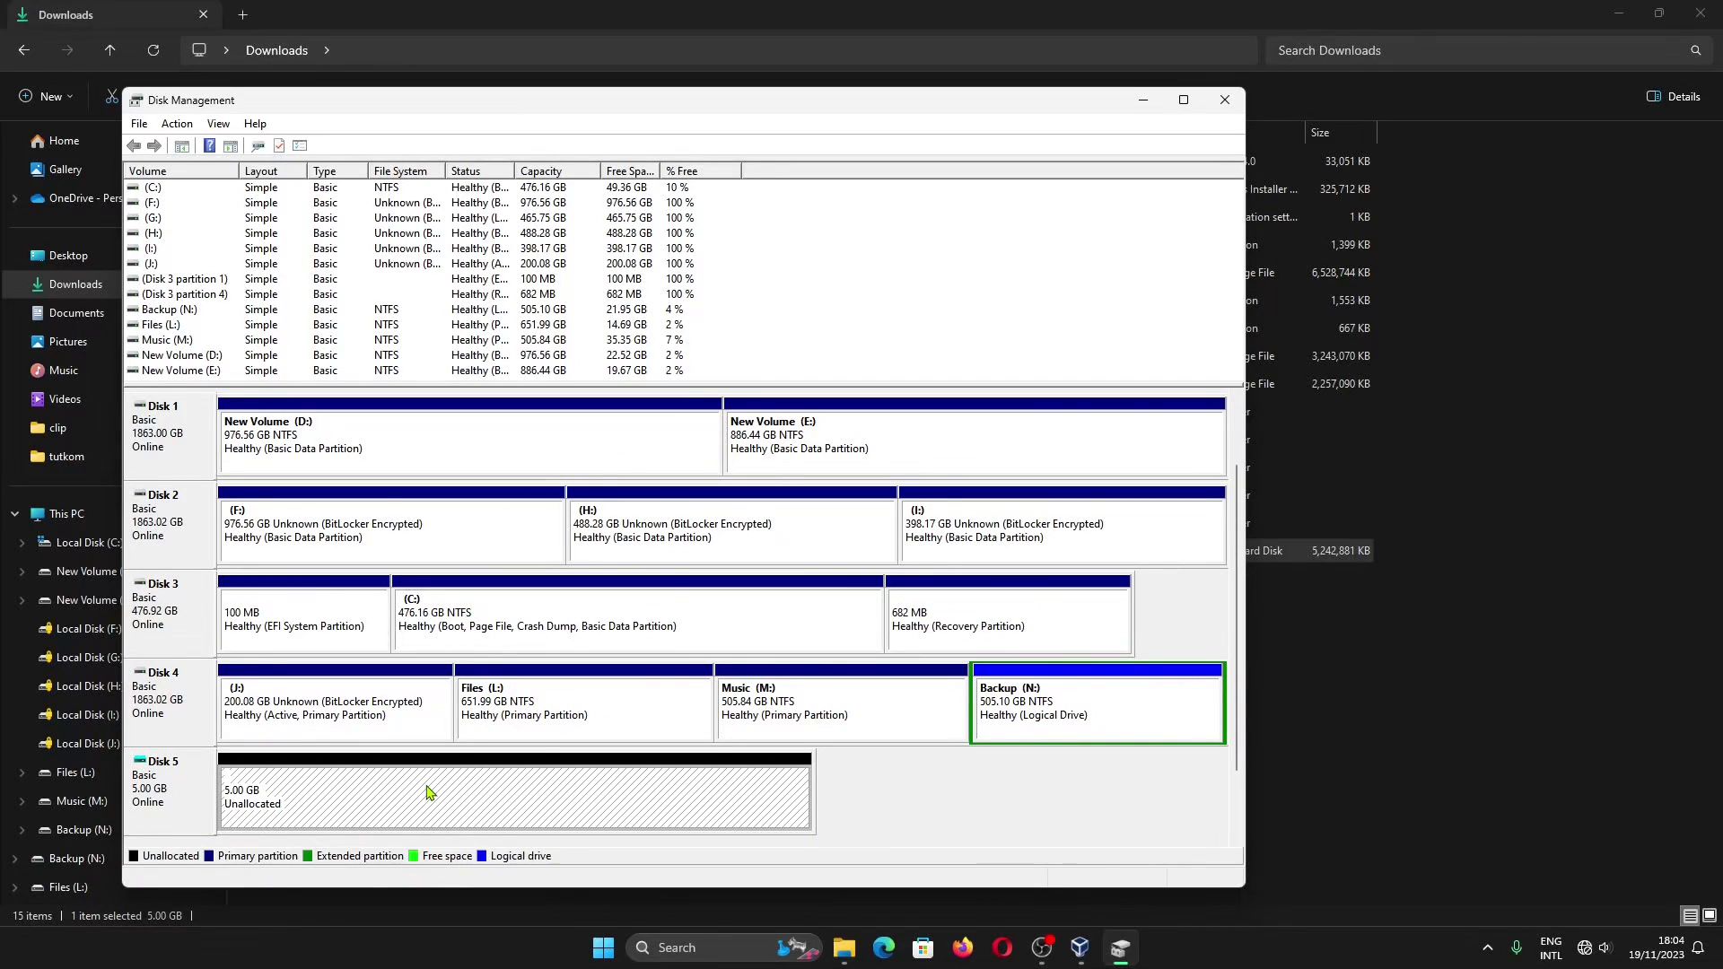
pyautogui.rightClick(492, 795)
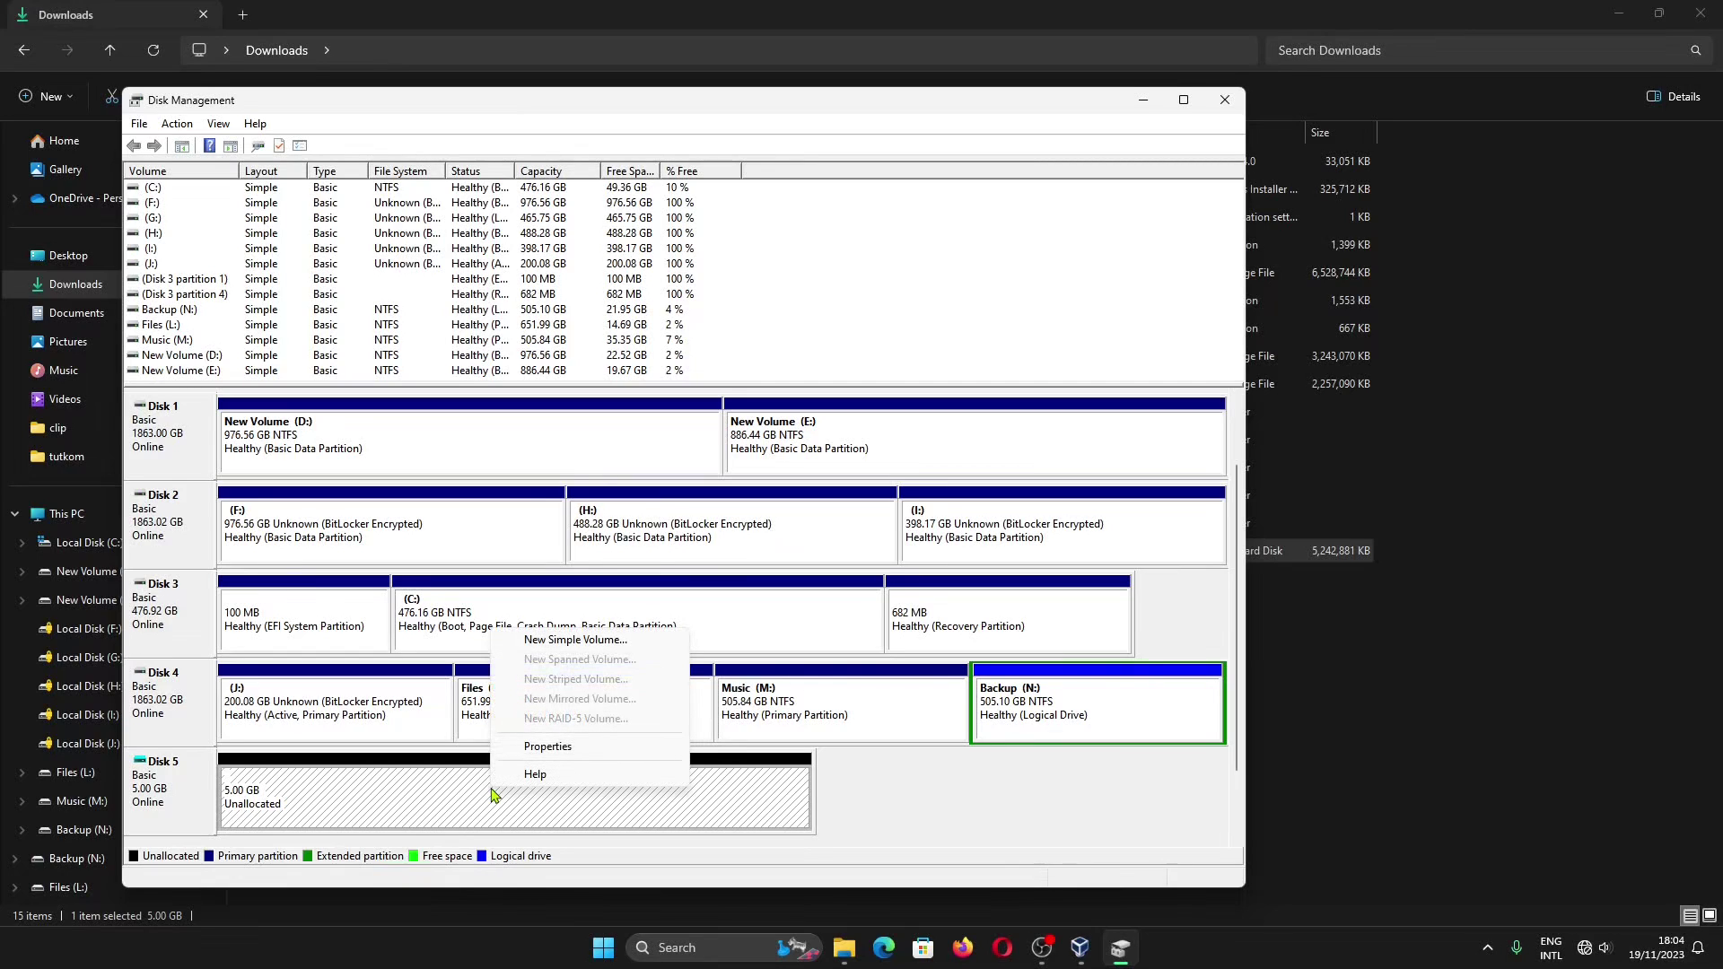
pyautogui.click(559, 641)
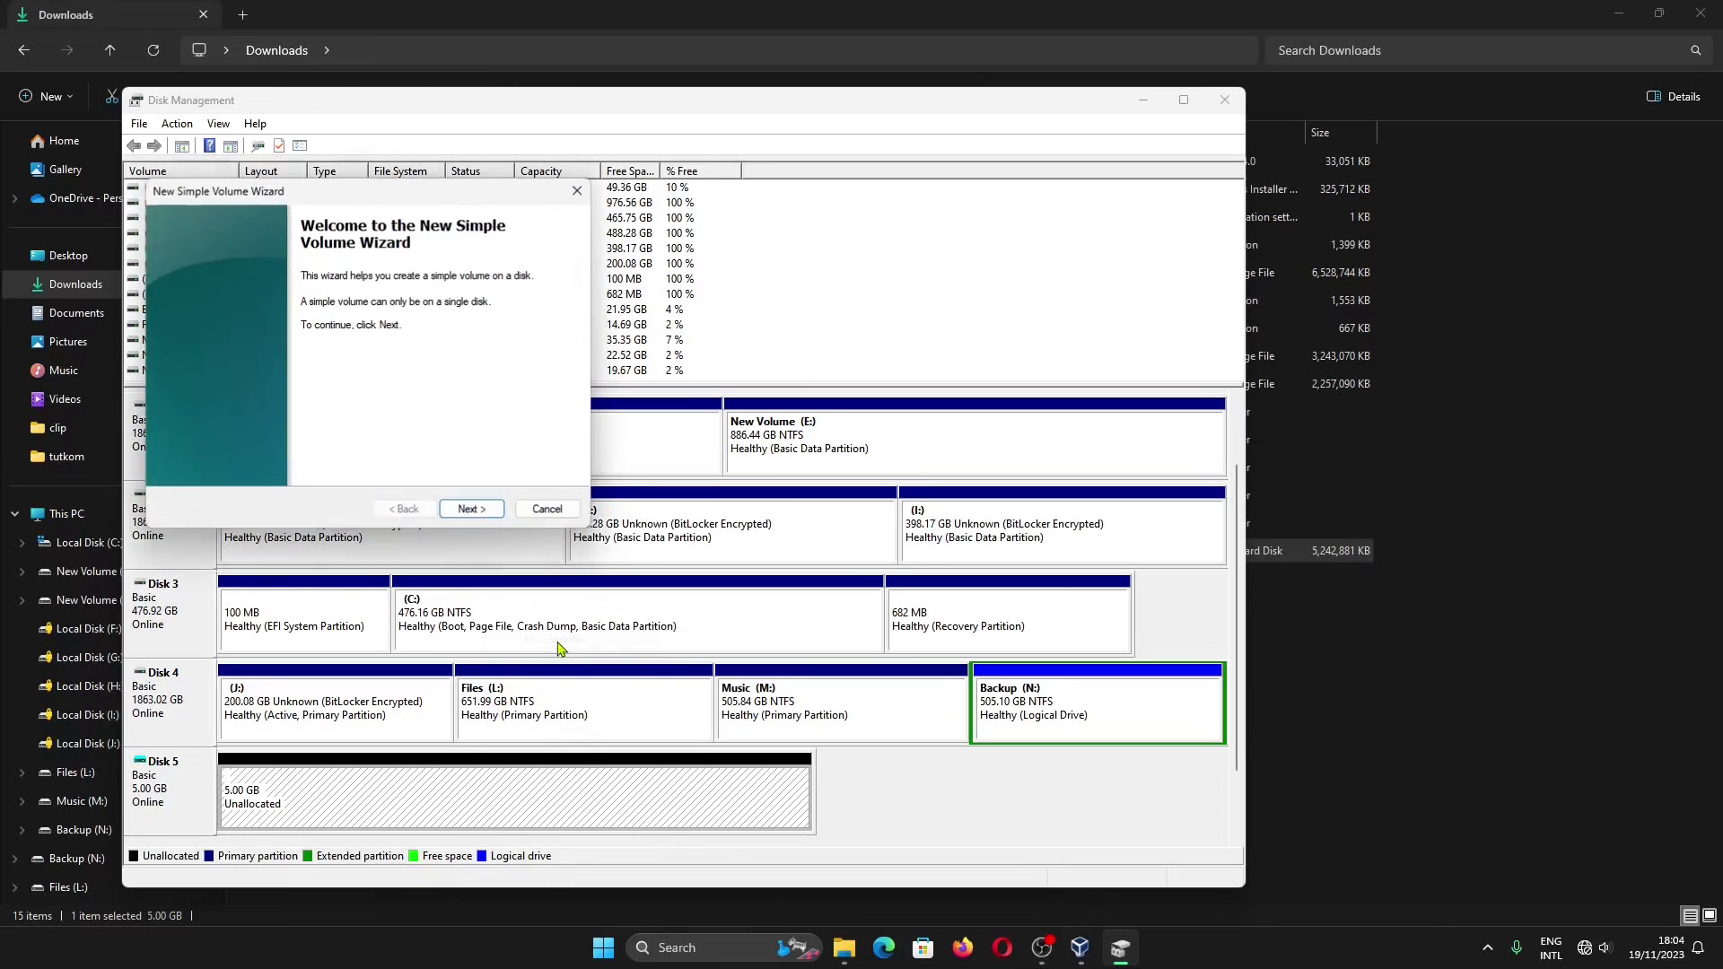
pyautogui.click(483, 508)
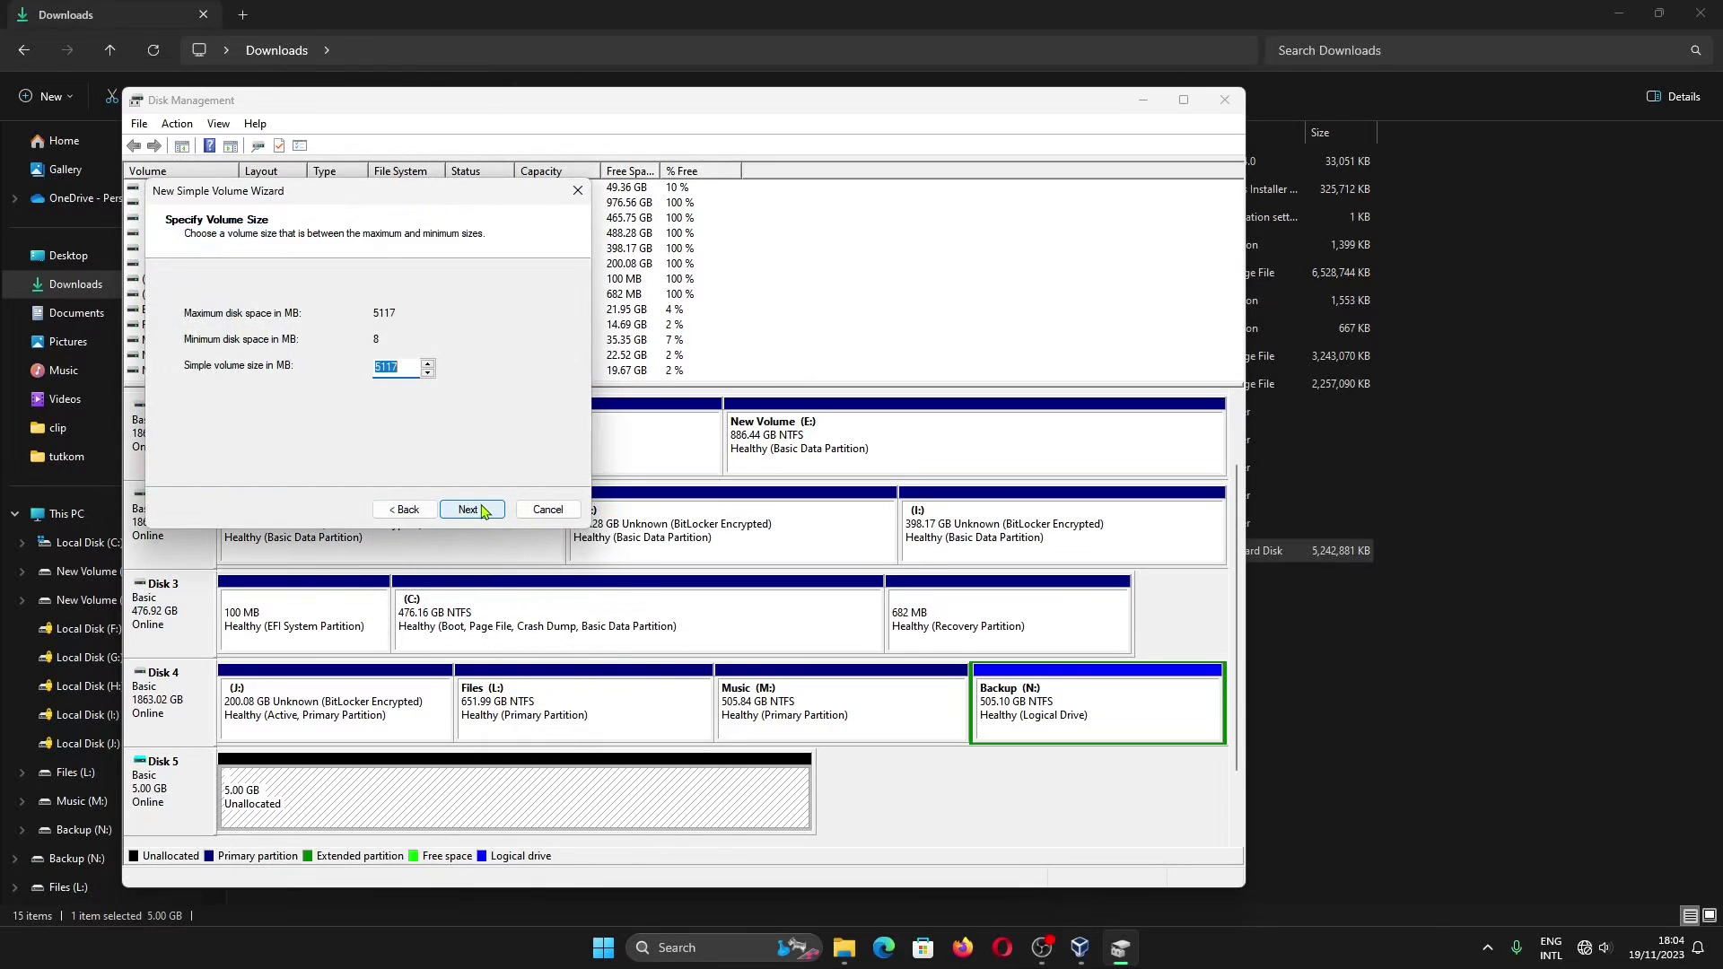
pyautogui.click(482, 511)
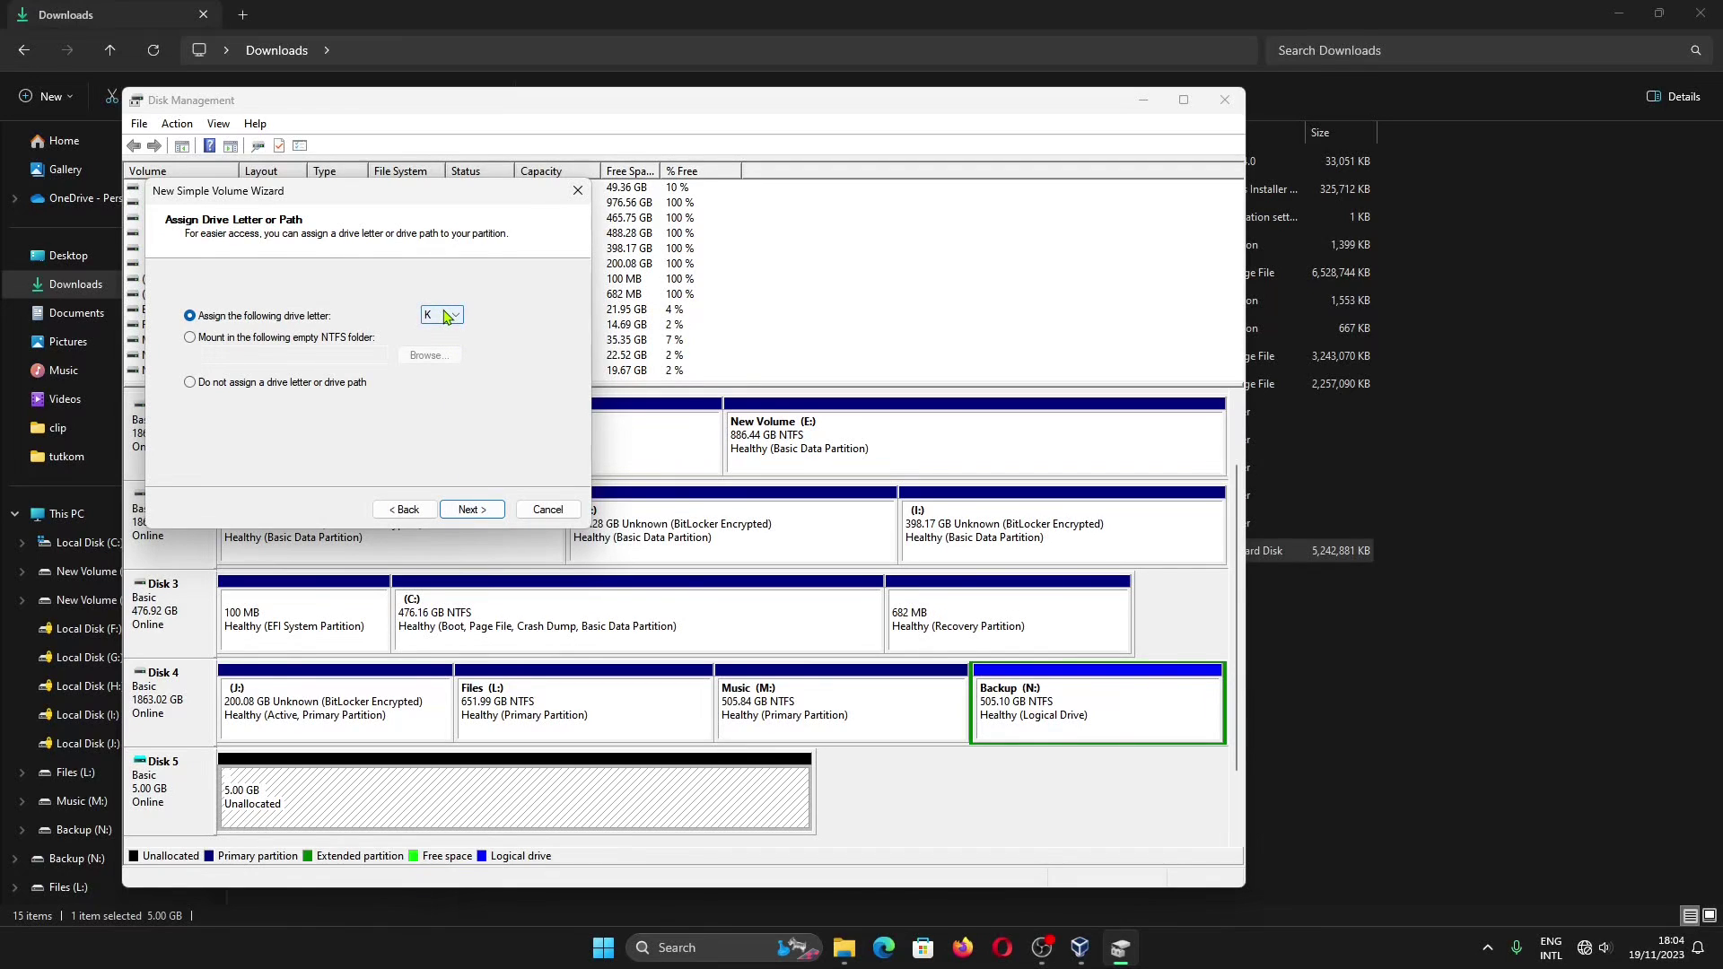
# Assign drive letter K, keep the NTFS quick format with label New Volume, and finish creating the volume
pyautogui.click(446, 316)
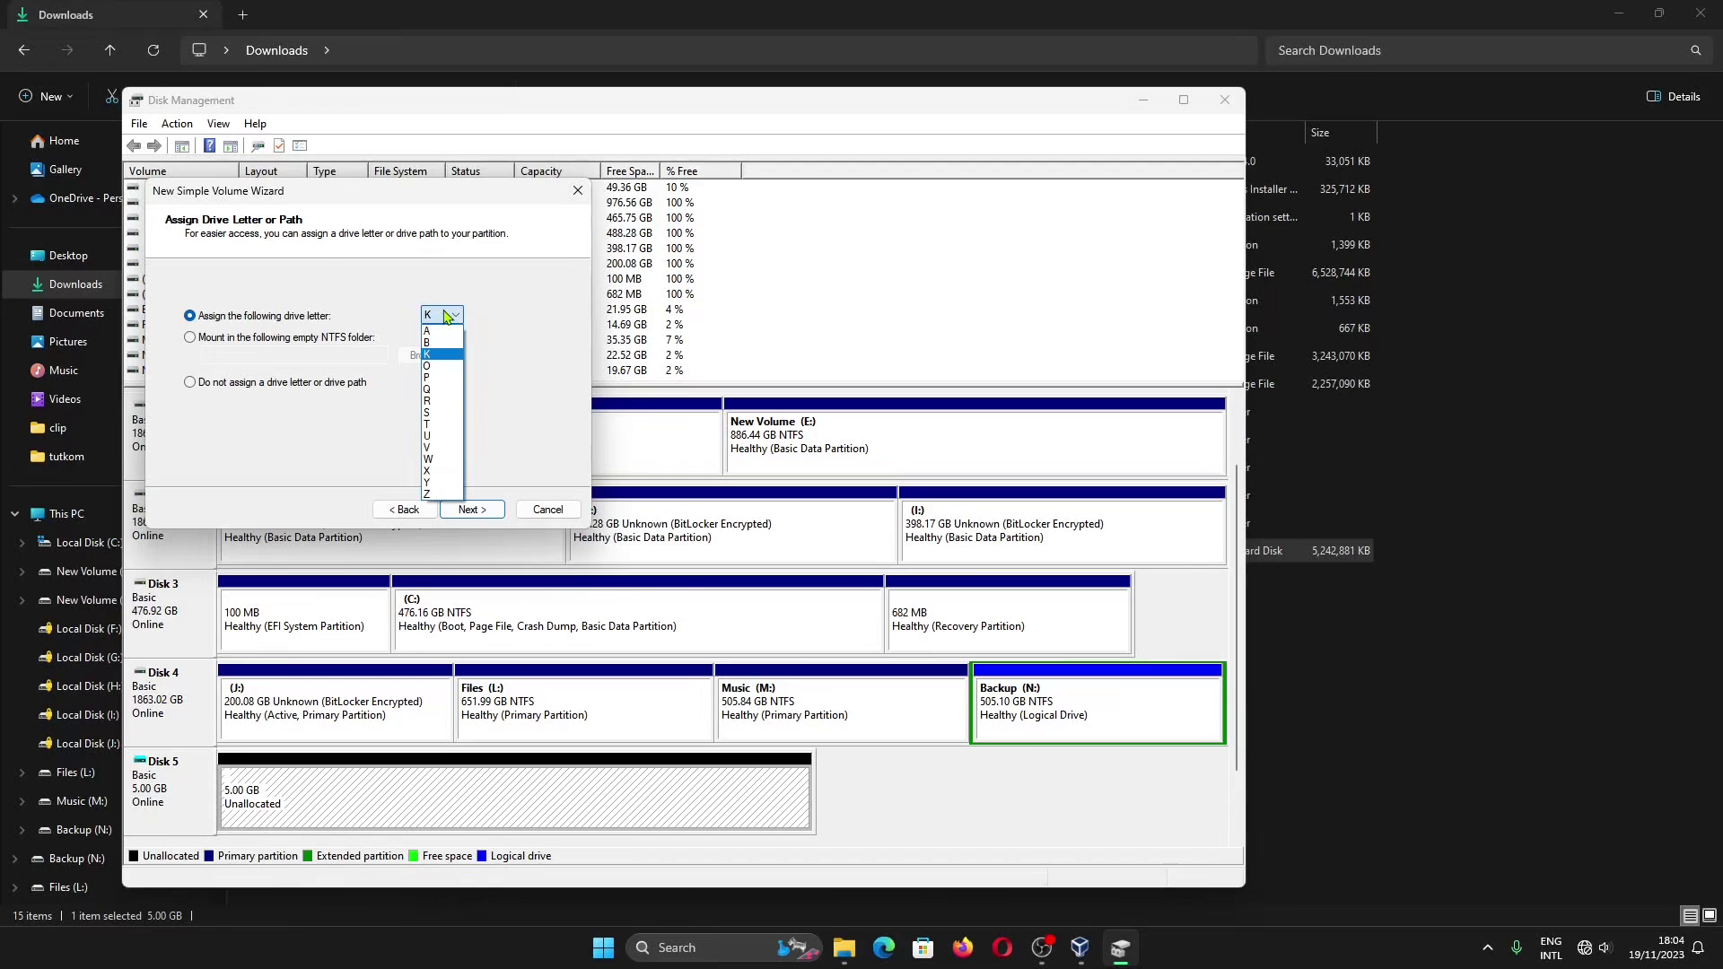
pyautogui.click(446, 316)
pyautogui.click(480, 511)
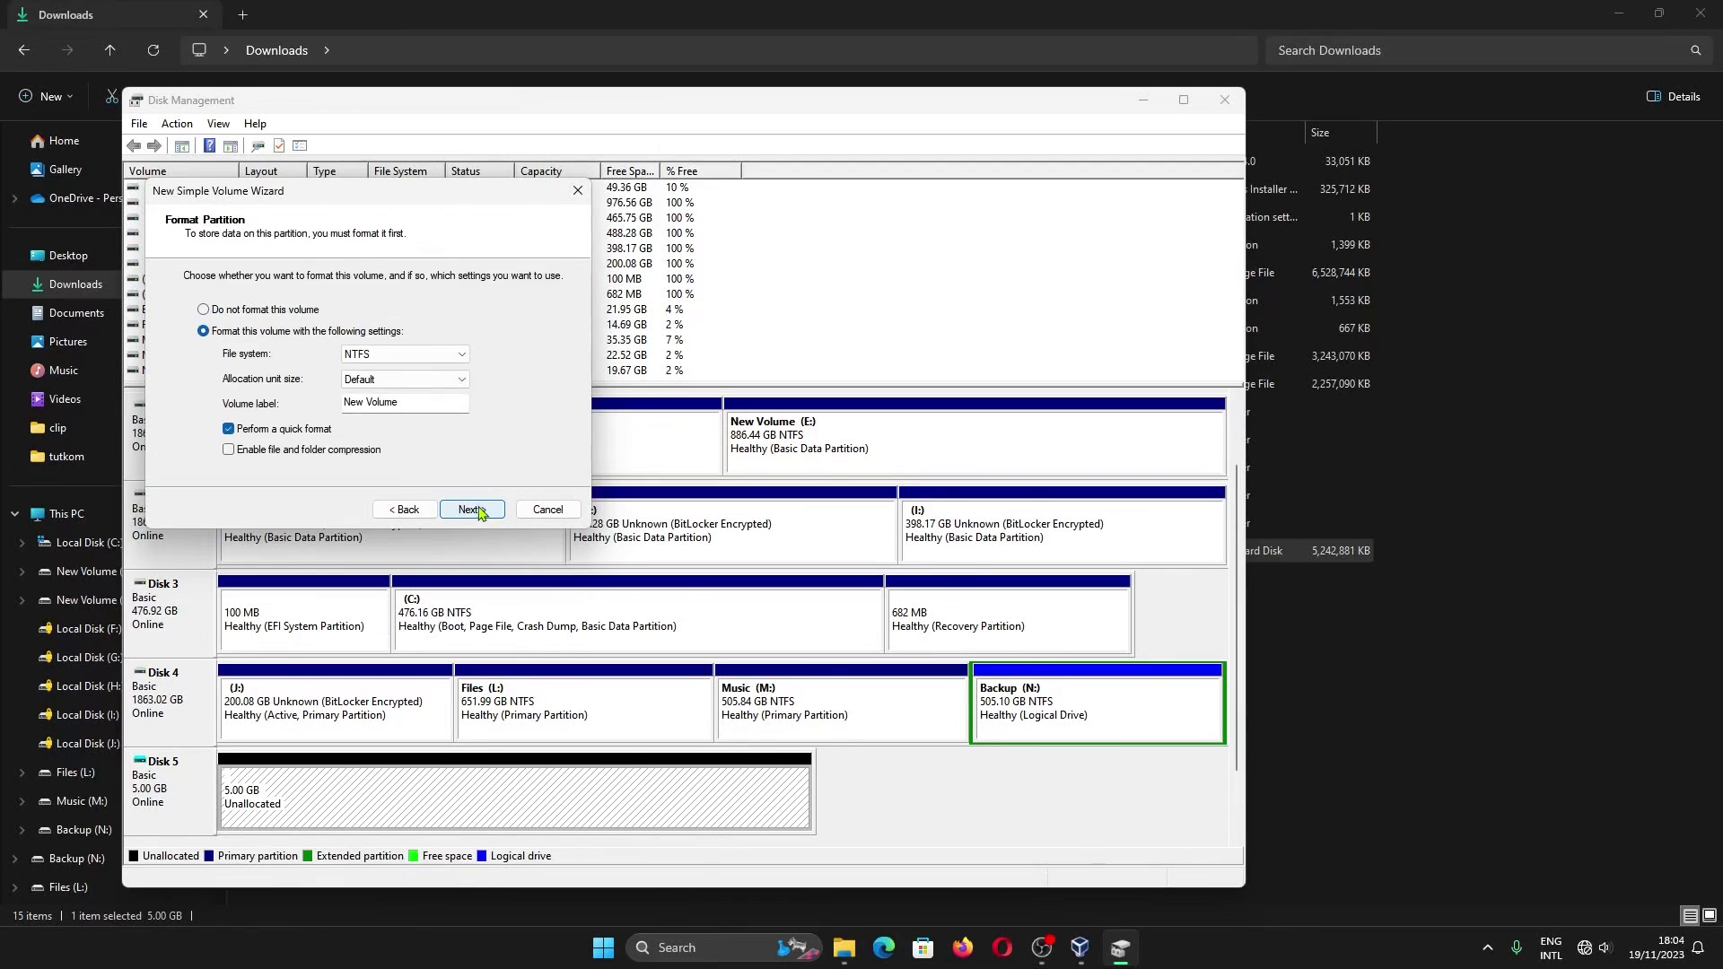
pyautogui.click(480, 511)
pyautogui.click(473, 510)
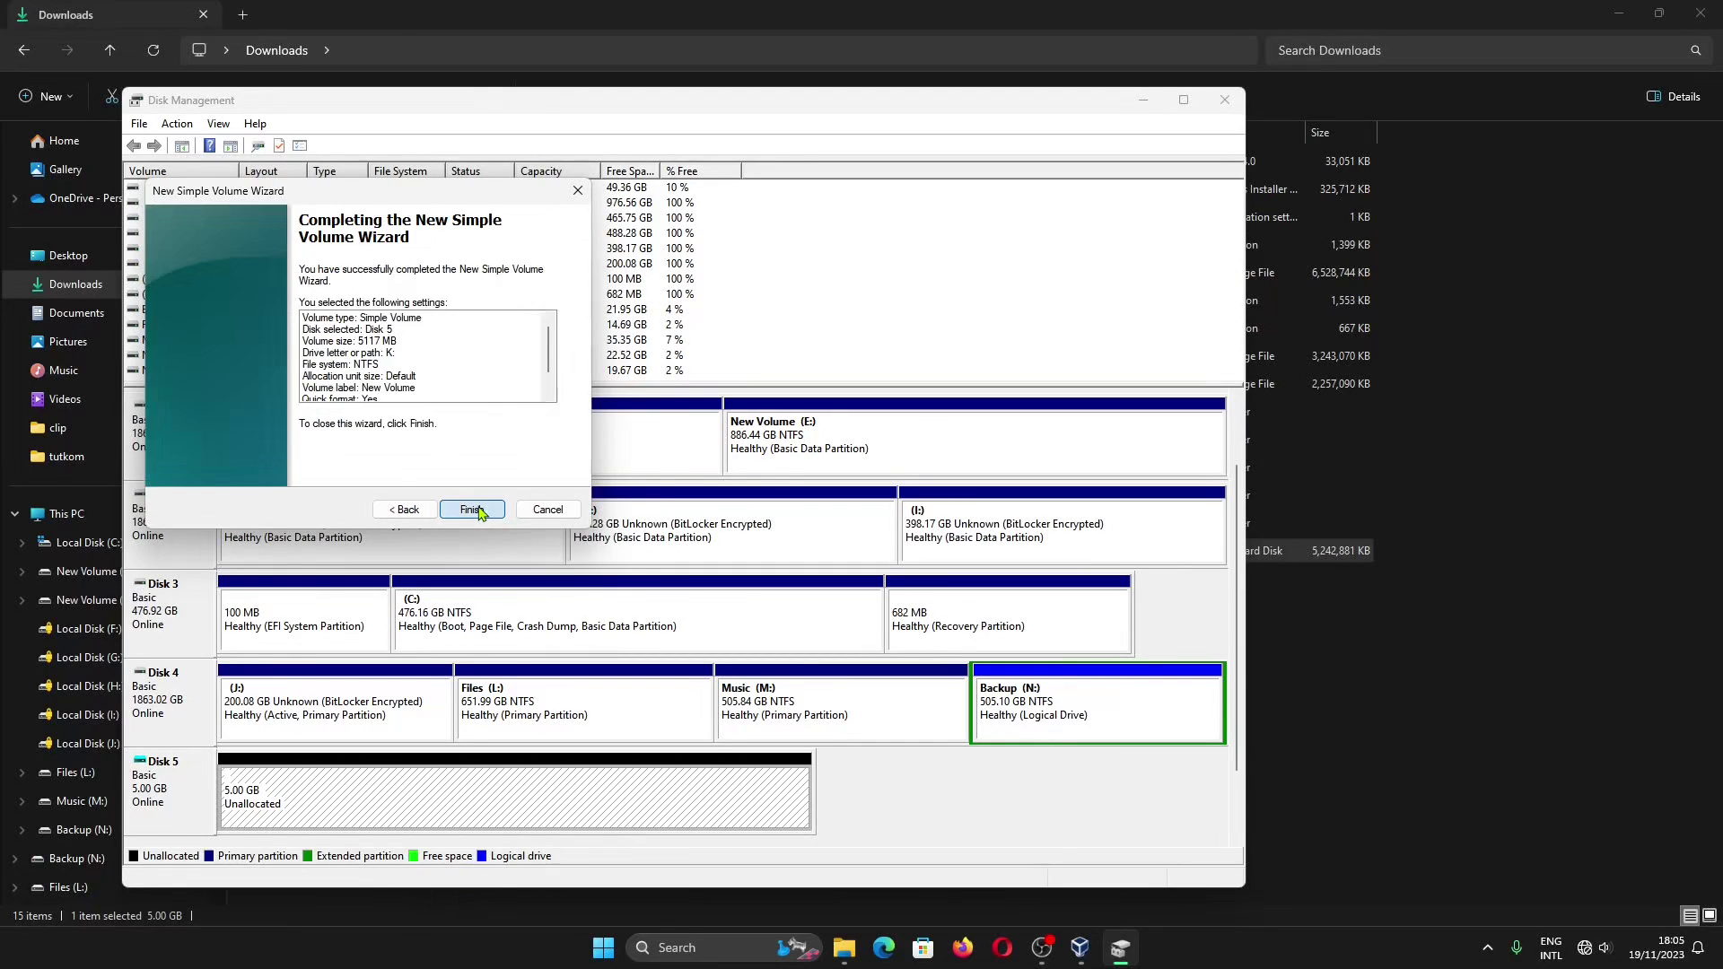
pyautogui.click(474, 509)
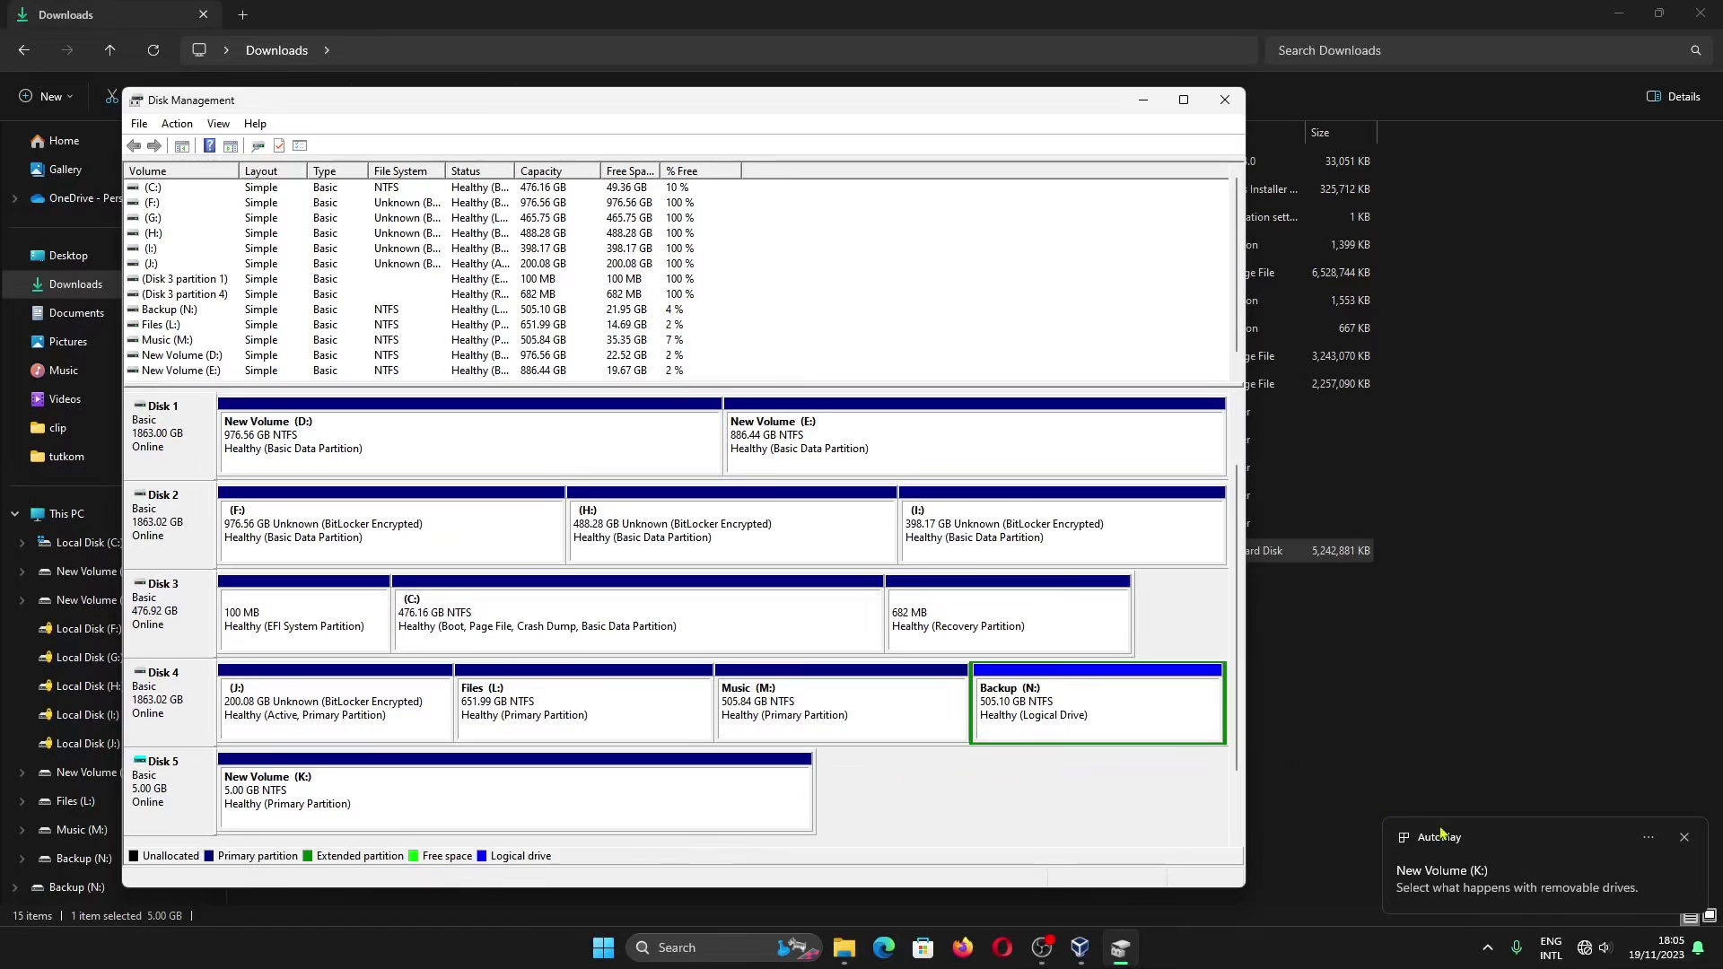
# Leave Disk Management, inspect the contents of New Volume (K:) in File Explorer, and return to the Downloads folder
pyautogui.hotkey('alt', 'F4')
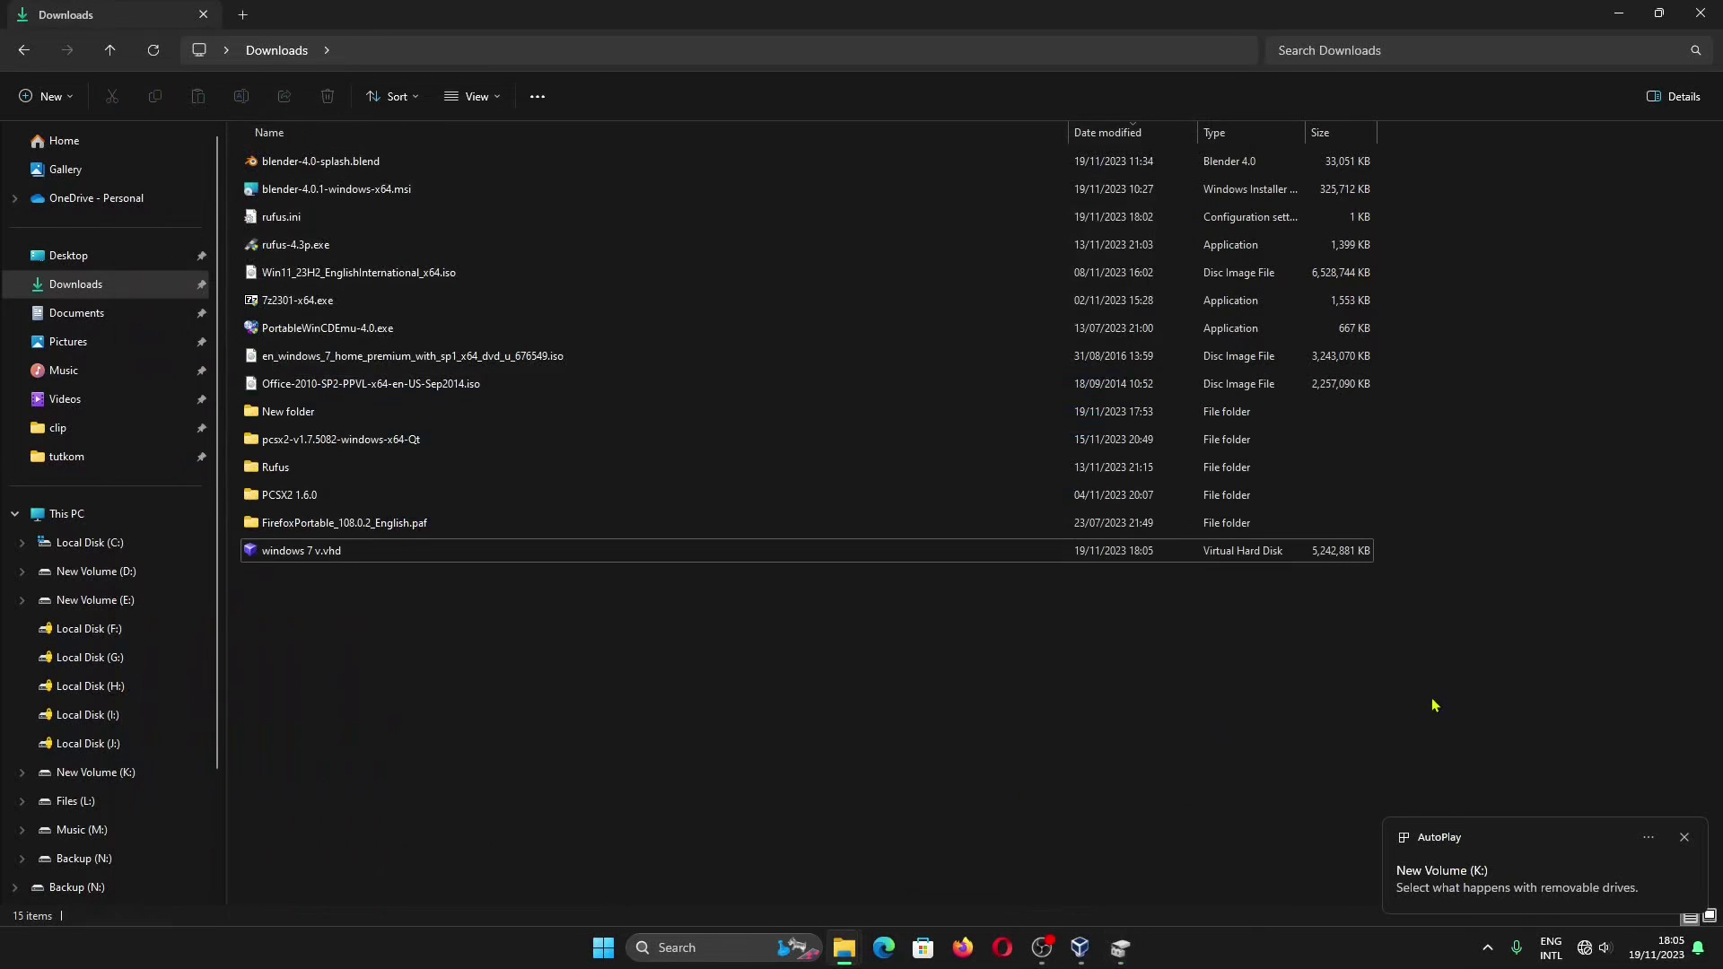
pyautogui.click(175, 781)
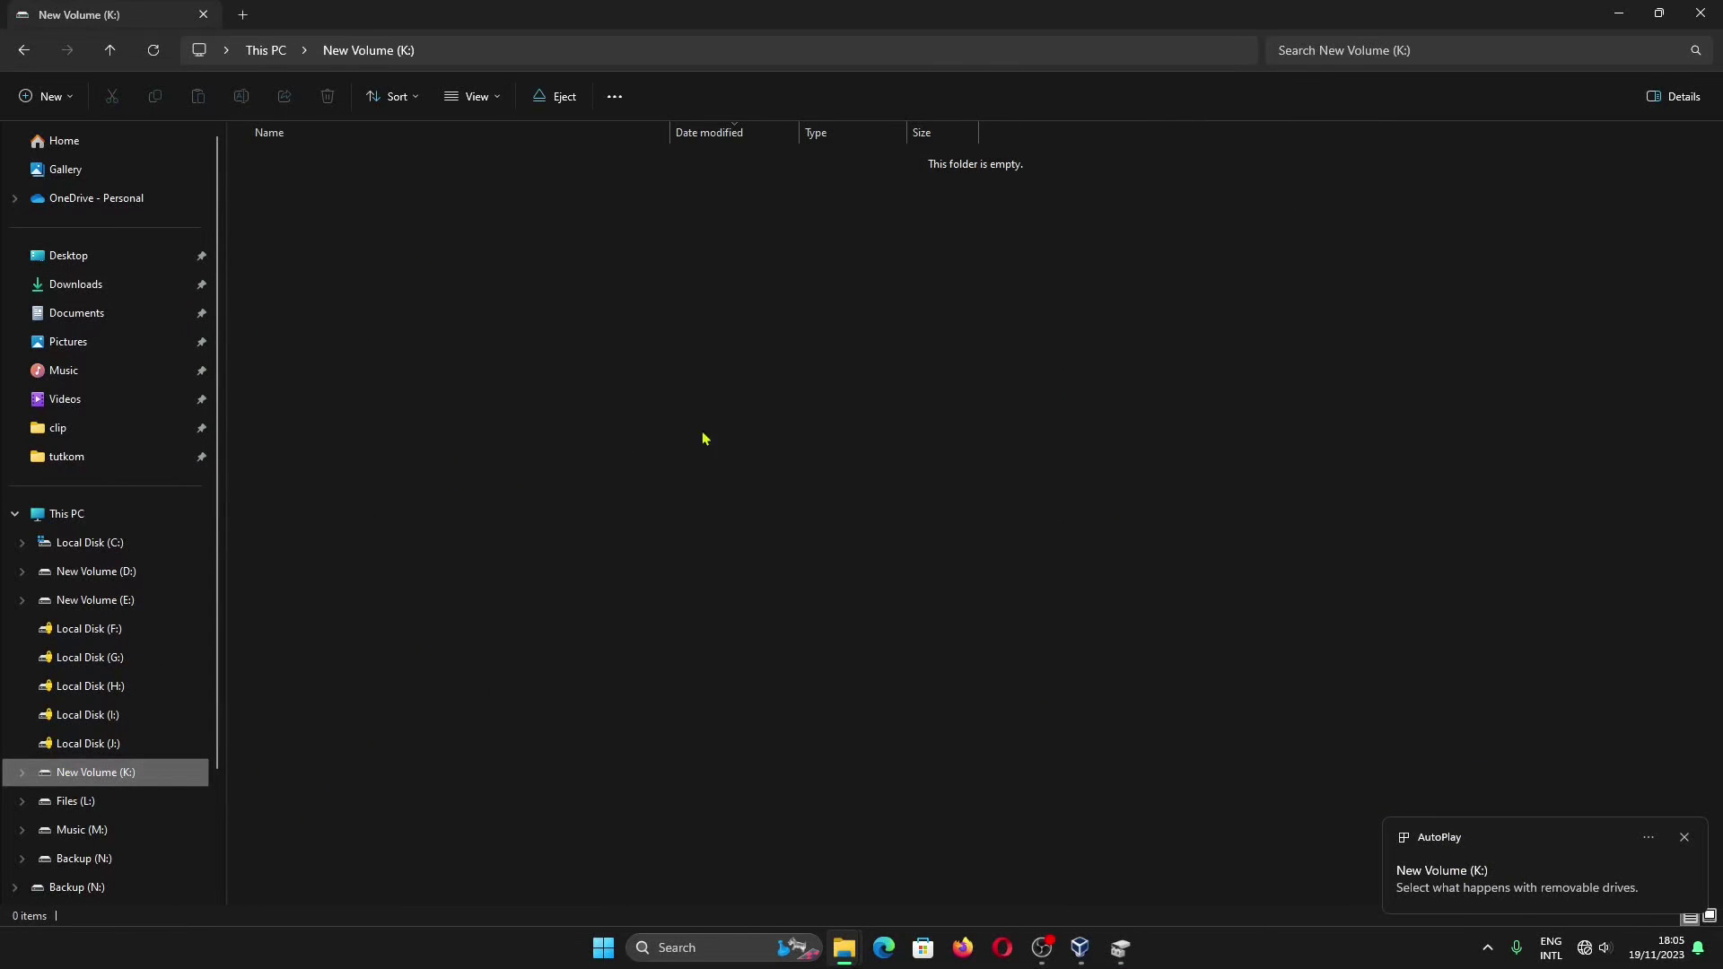
pyautogui.click(24, 50)
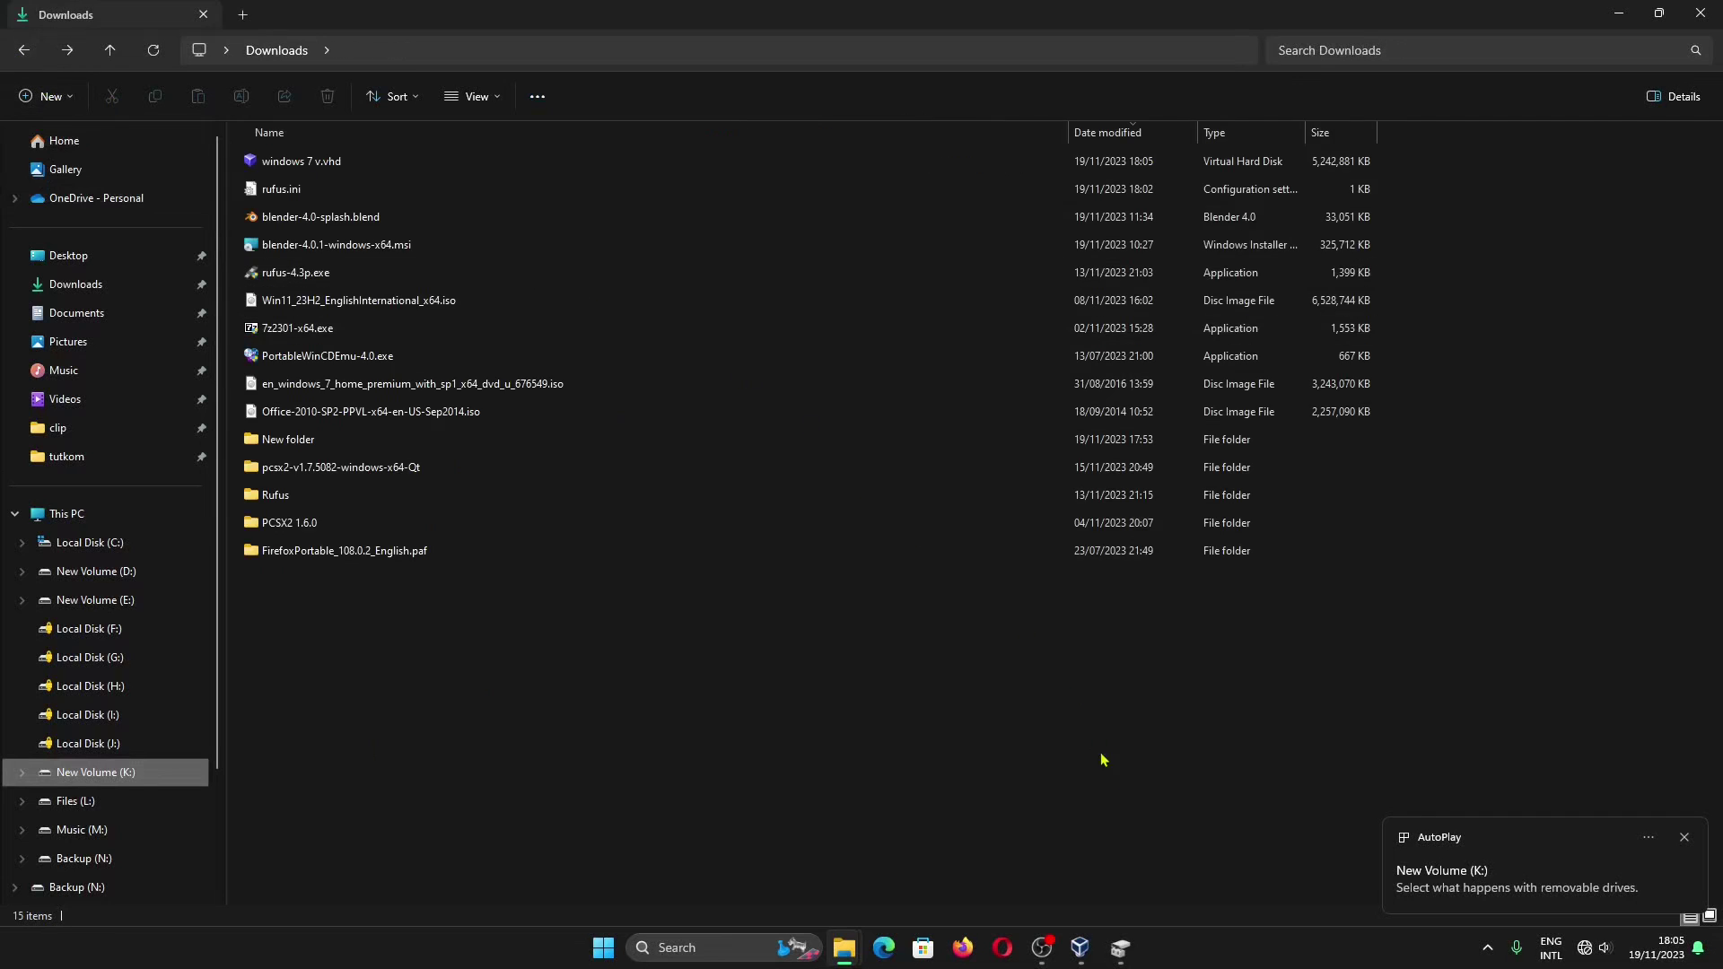
# Launch rufus-4.3p.exe from Downloads, allow it to make changes, and check its target device
pyautogui.moveTo(1068, 957)
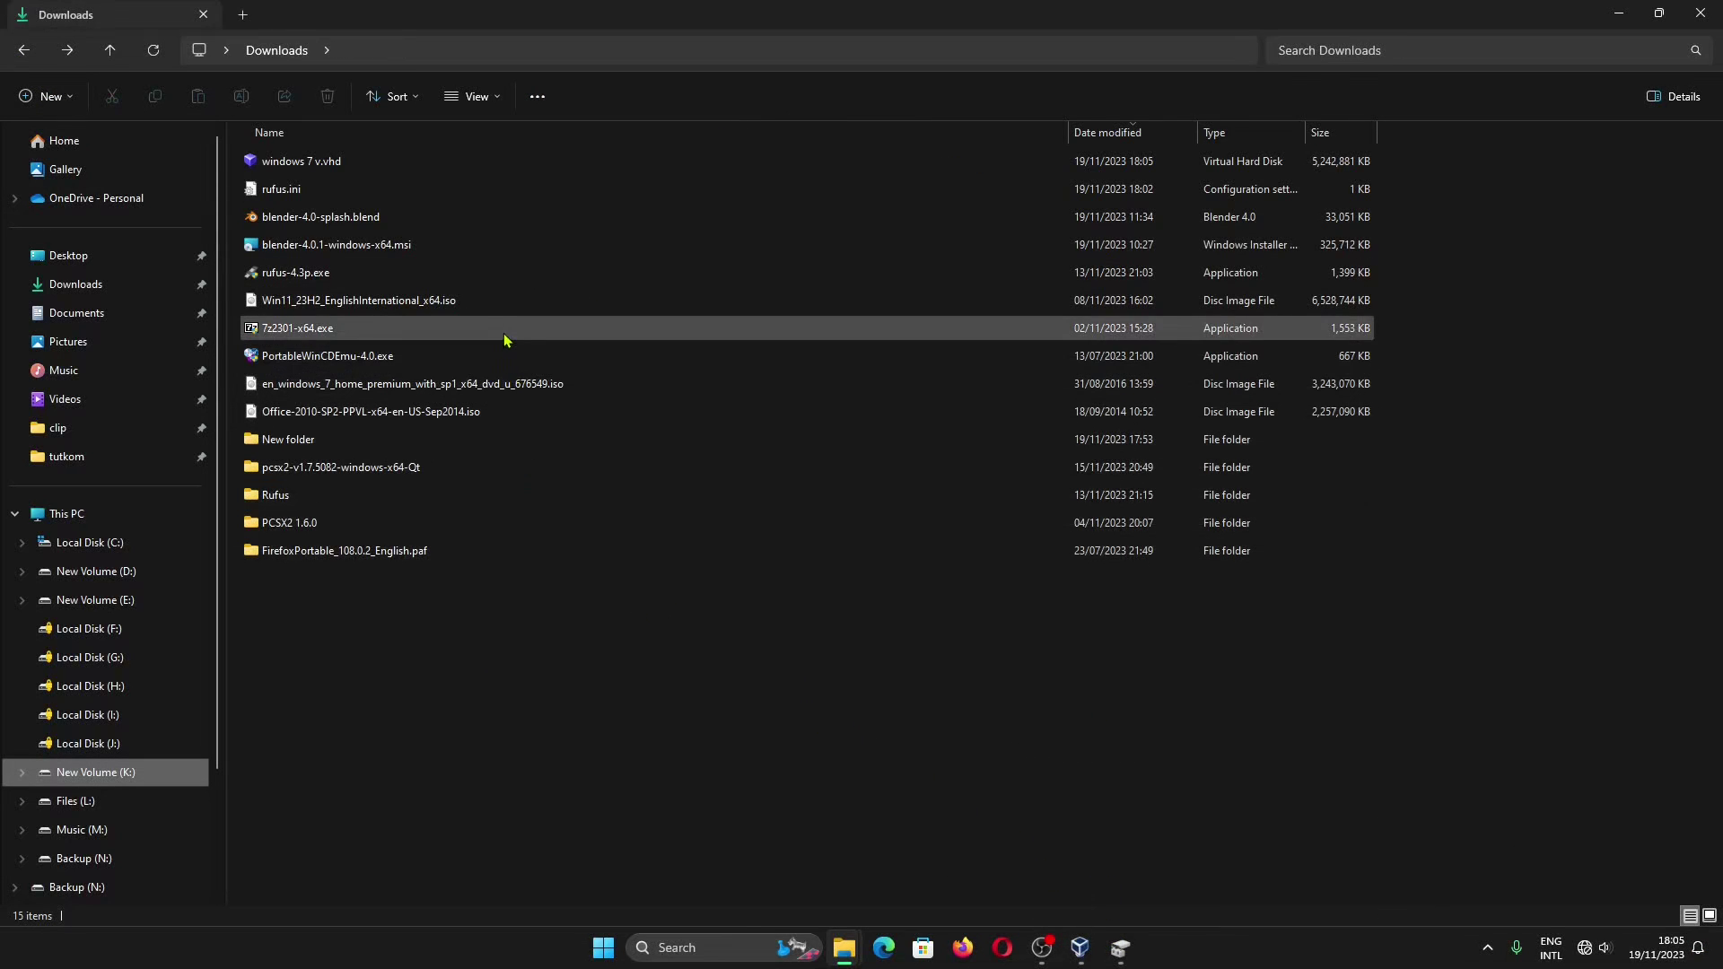
pyautogui.doubleClick(499, 273)
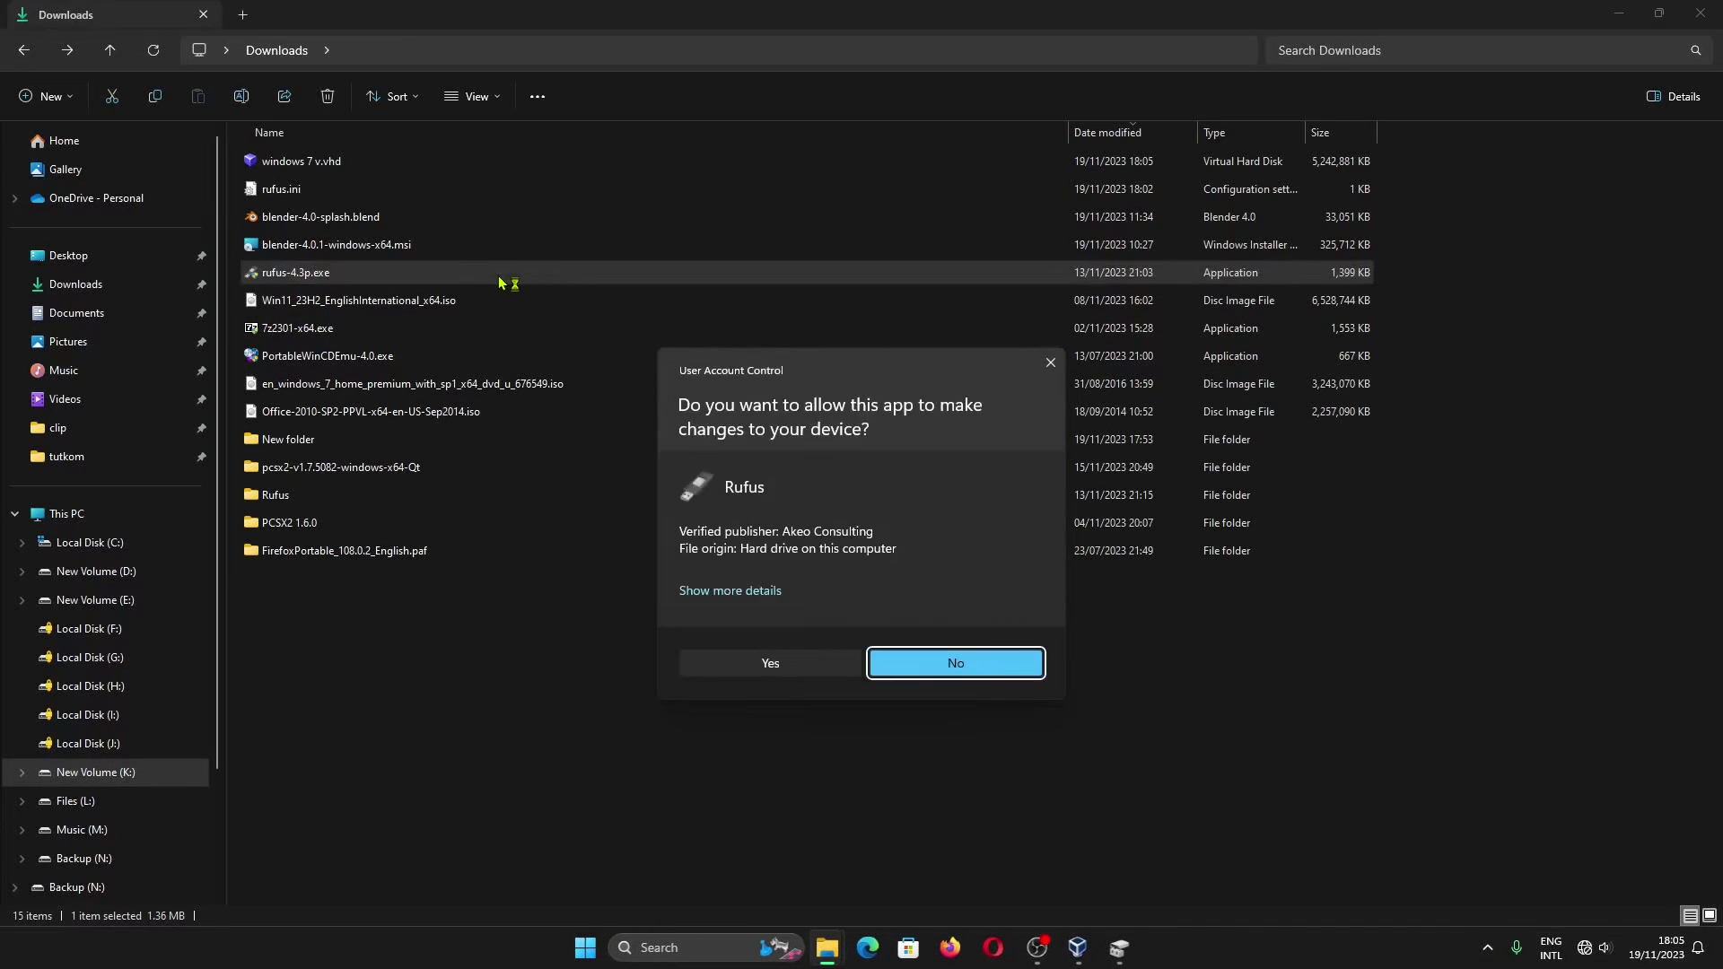
pyautogui.click(813, 664)
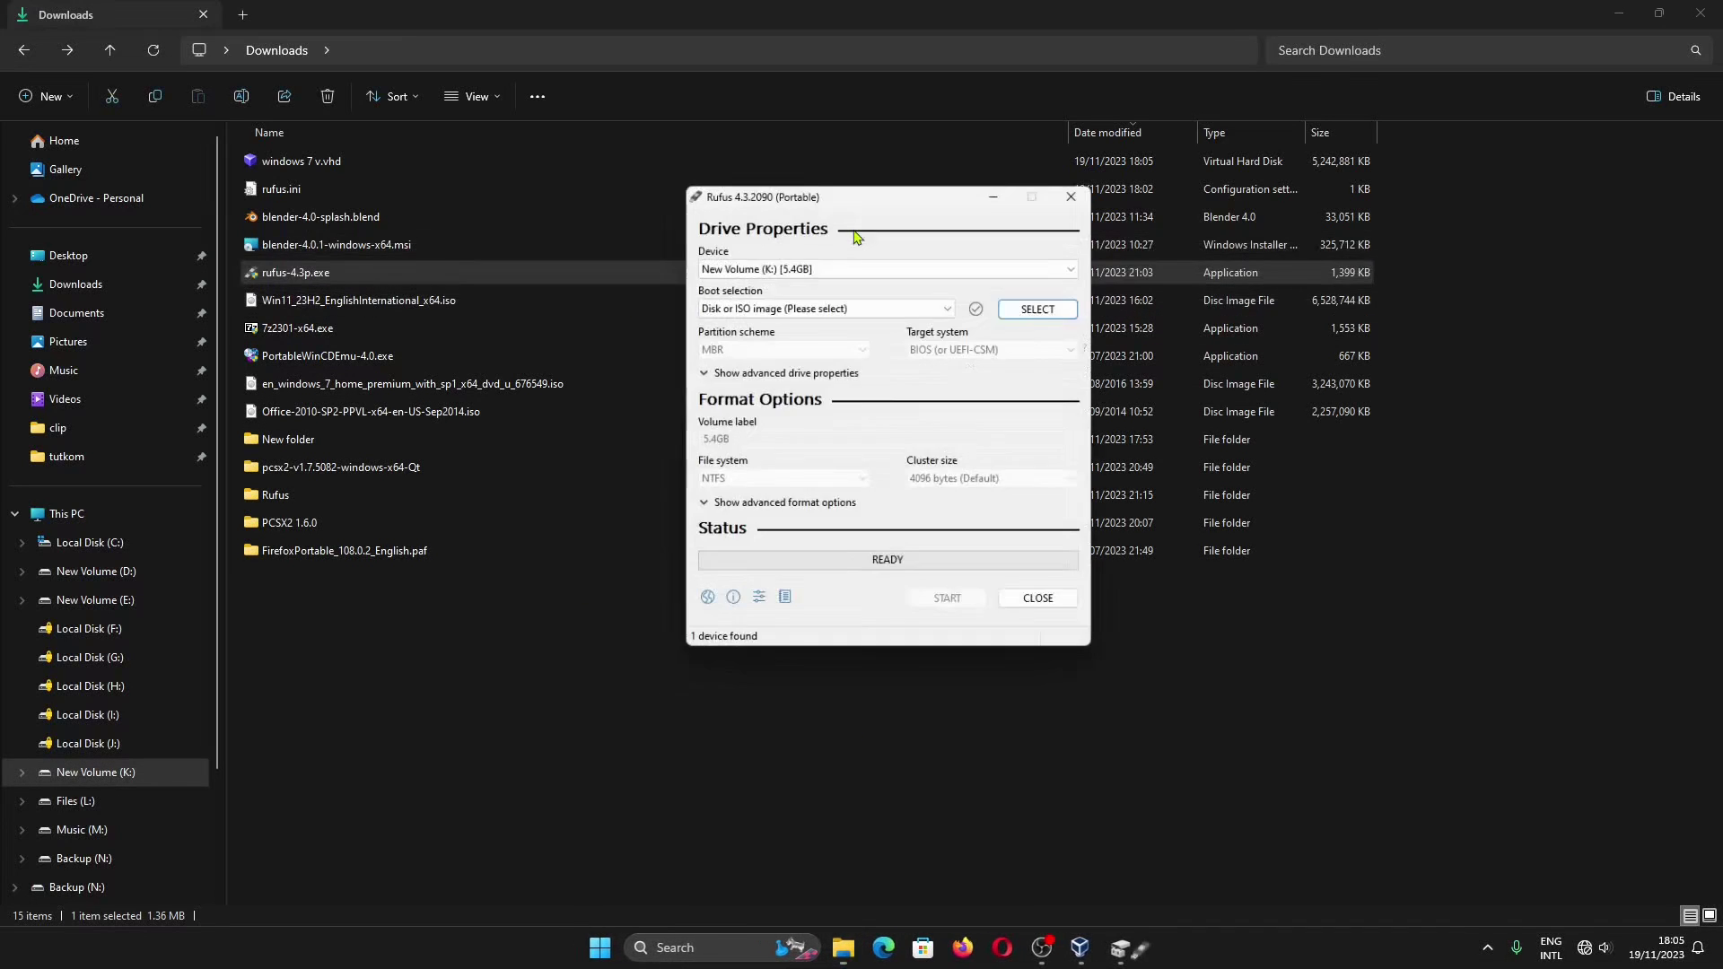
pyautogui.click(860, 263)
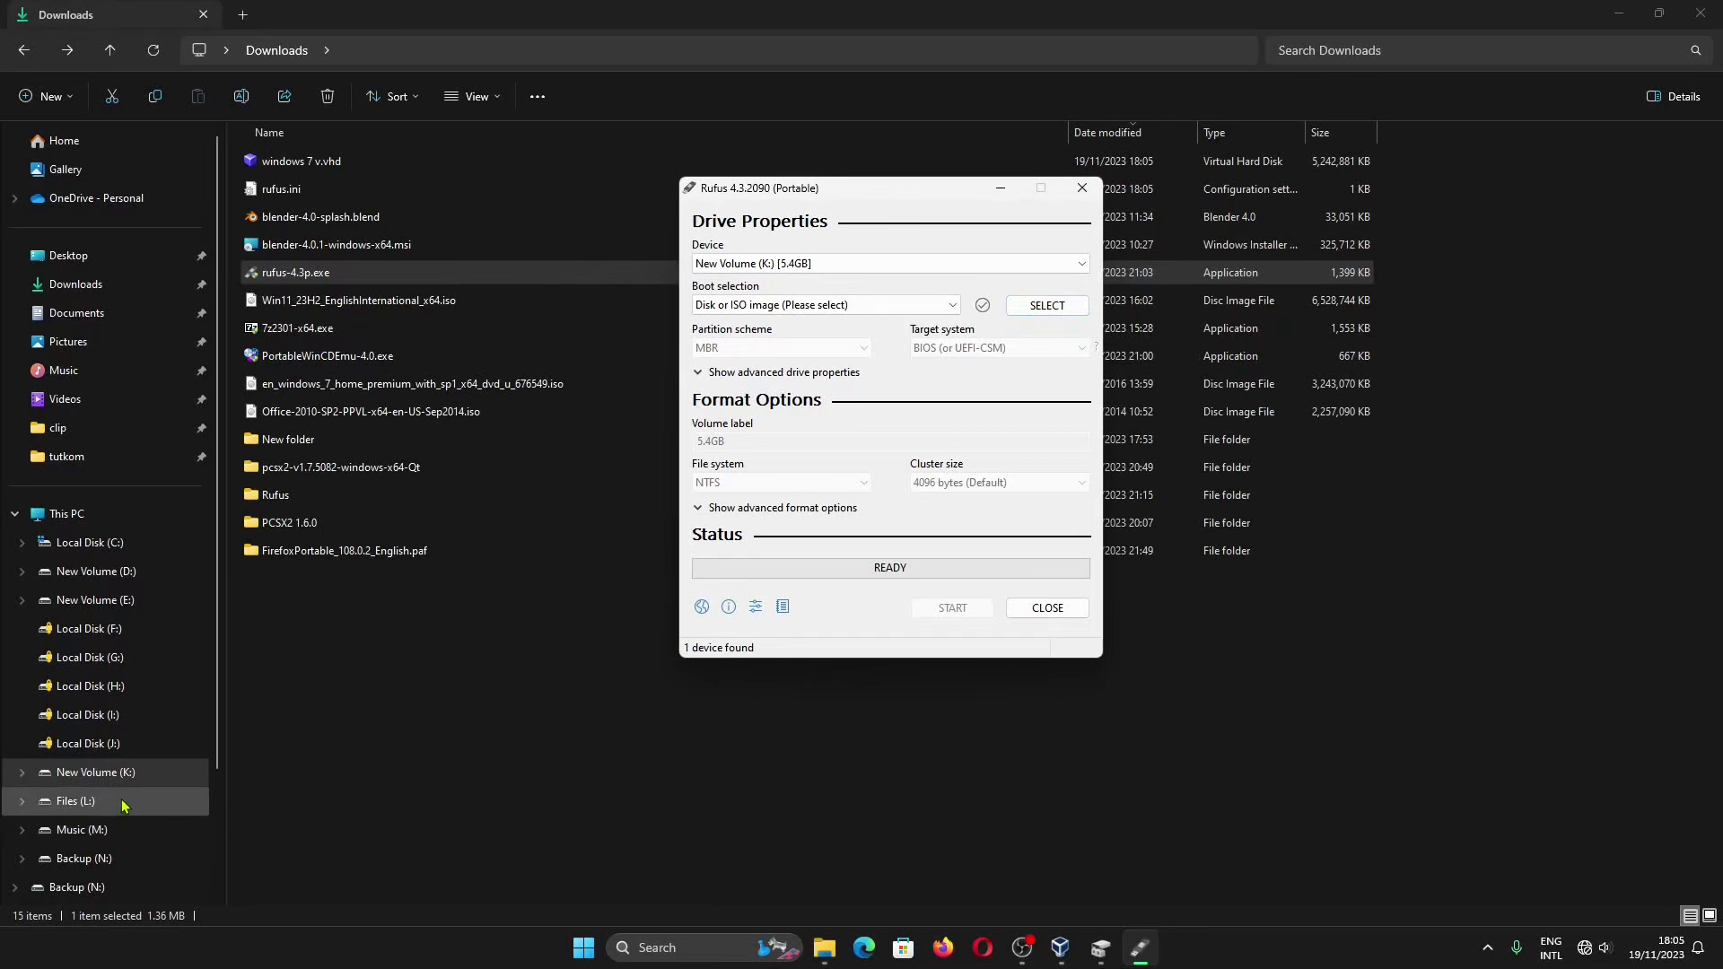
# Eject the New Volume (K:) virtual drive in File Explorer
pyautogui.click(103, 777)
pyautogui.rightClick(104, 777)
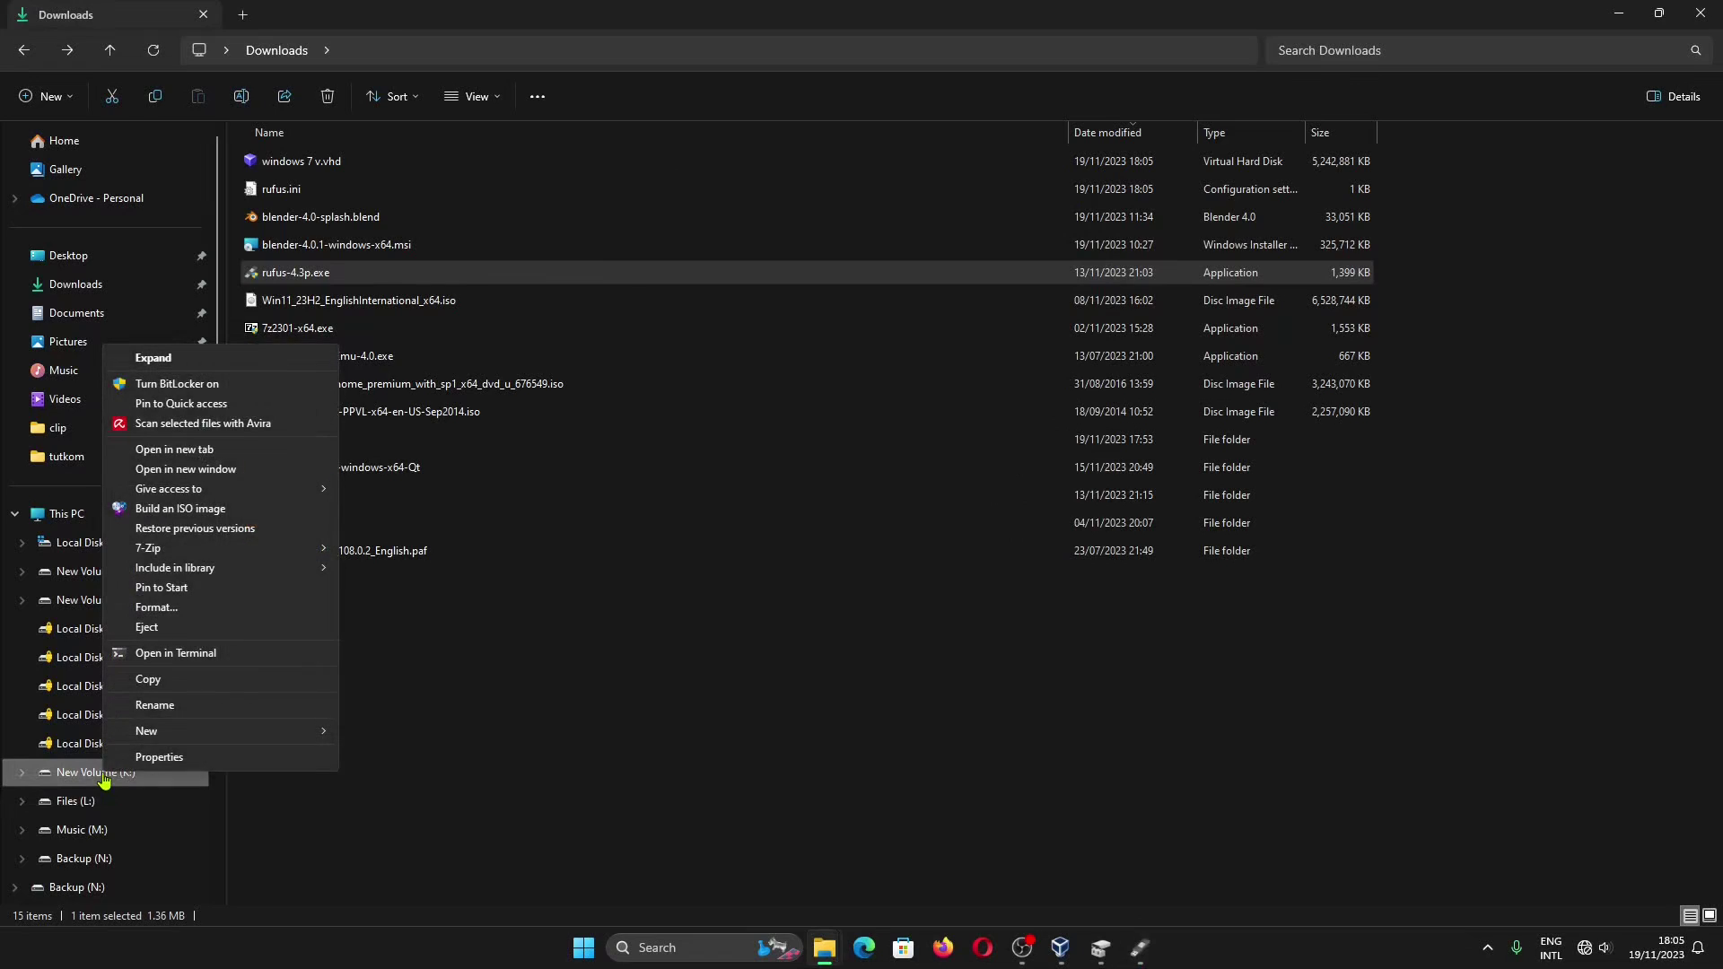
pyautogui.click(160, 629)
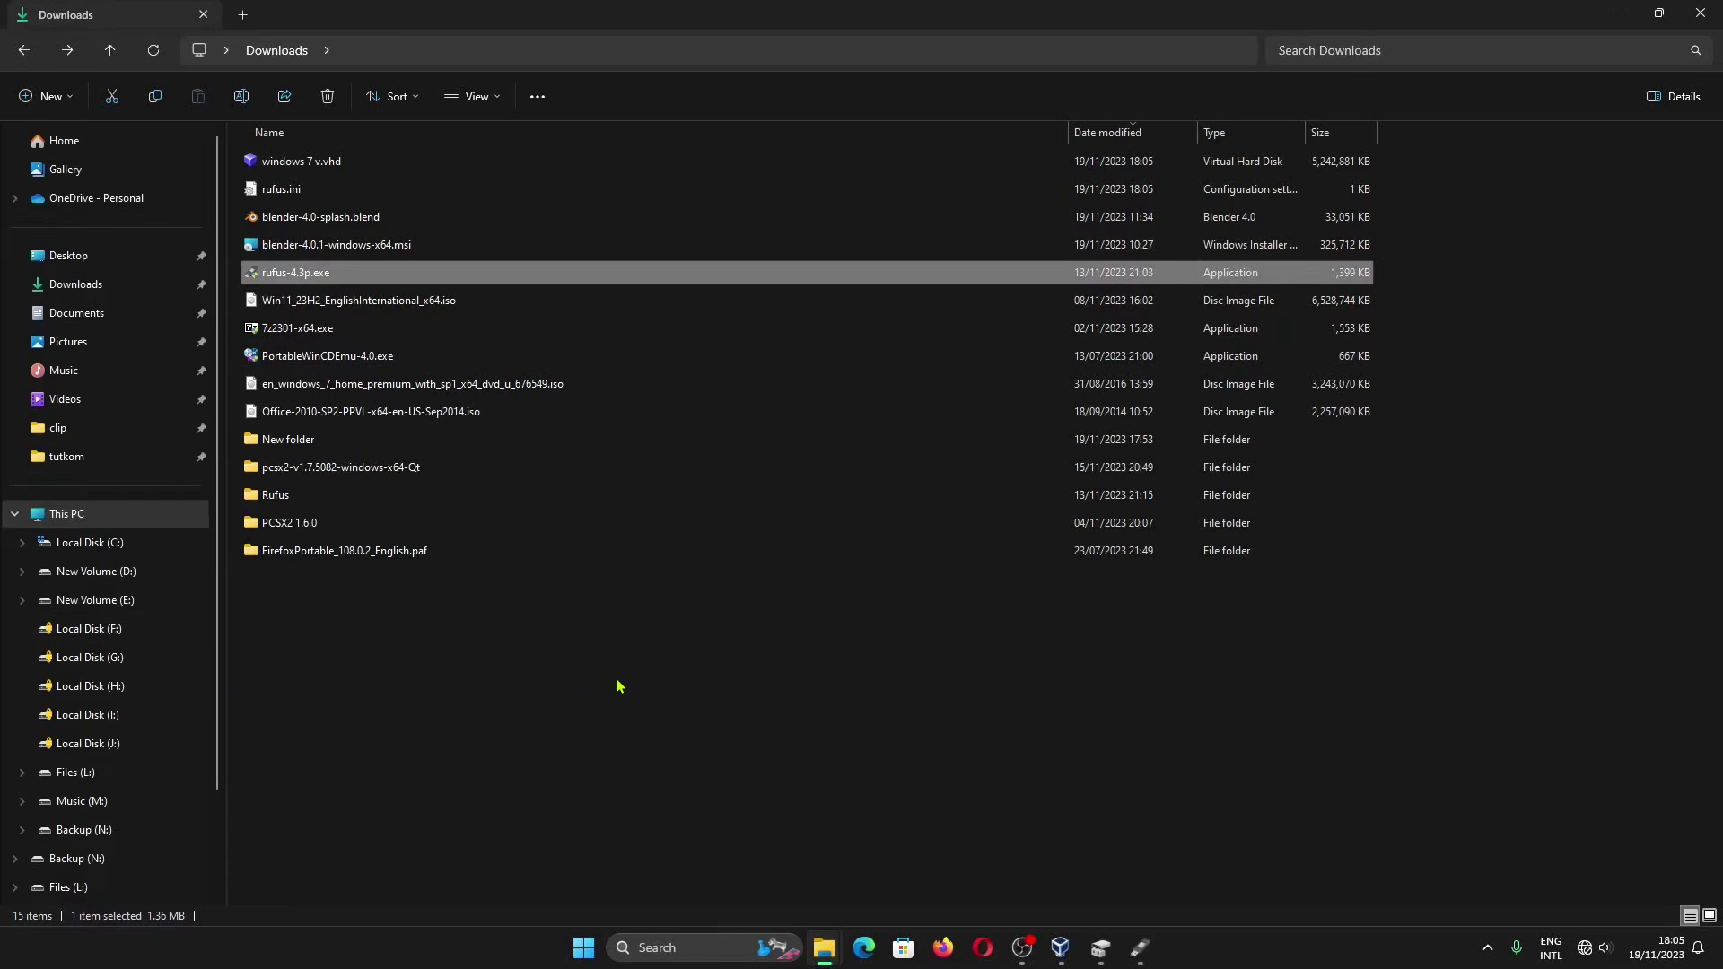
# Reattach windows 7 v.vhd from Downloads through Attach VHD in Disk Management, without read-only, and return to File Explorer
pyautogui.click(1101, 948)
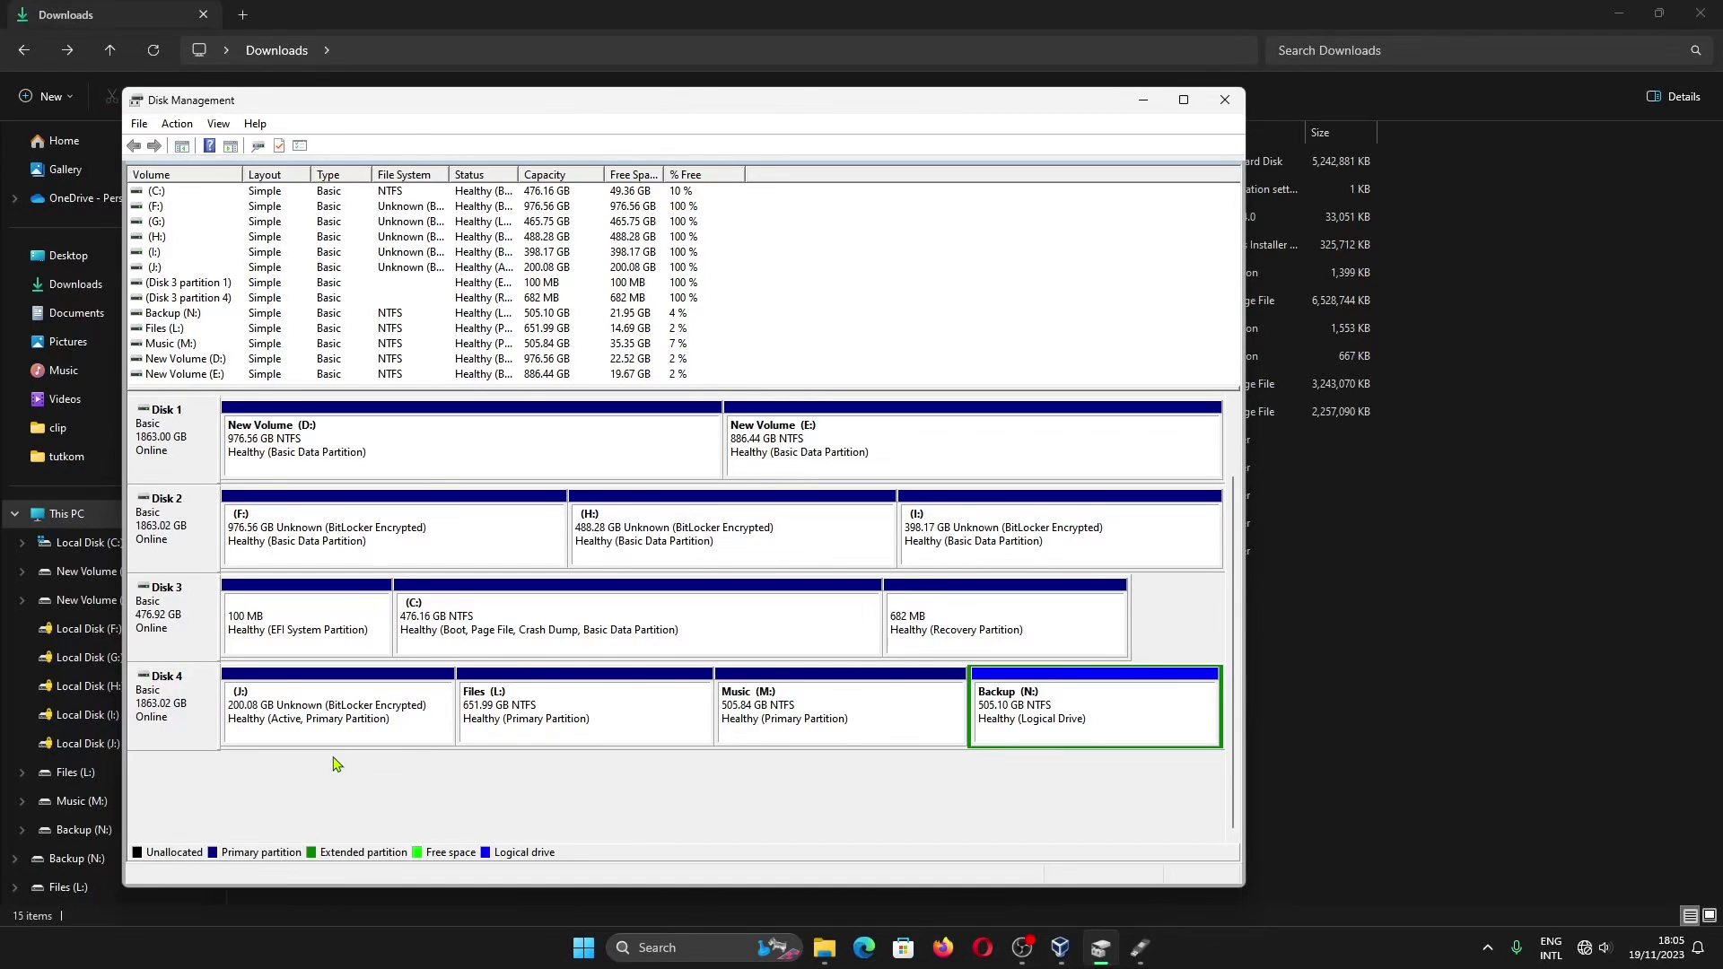
pyautogui.click(179, 123)
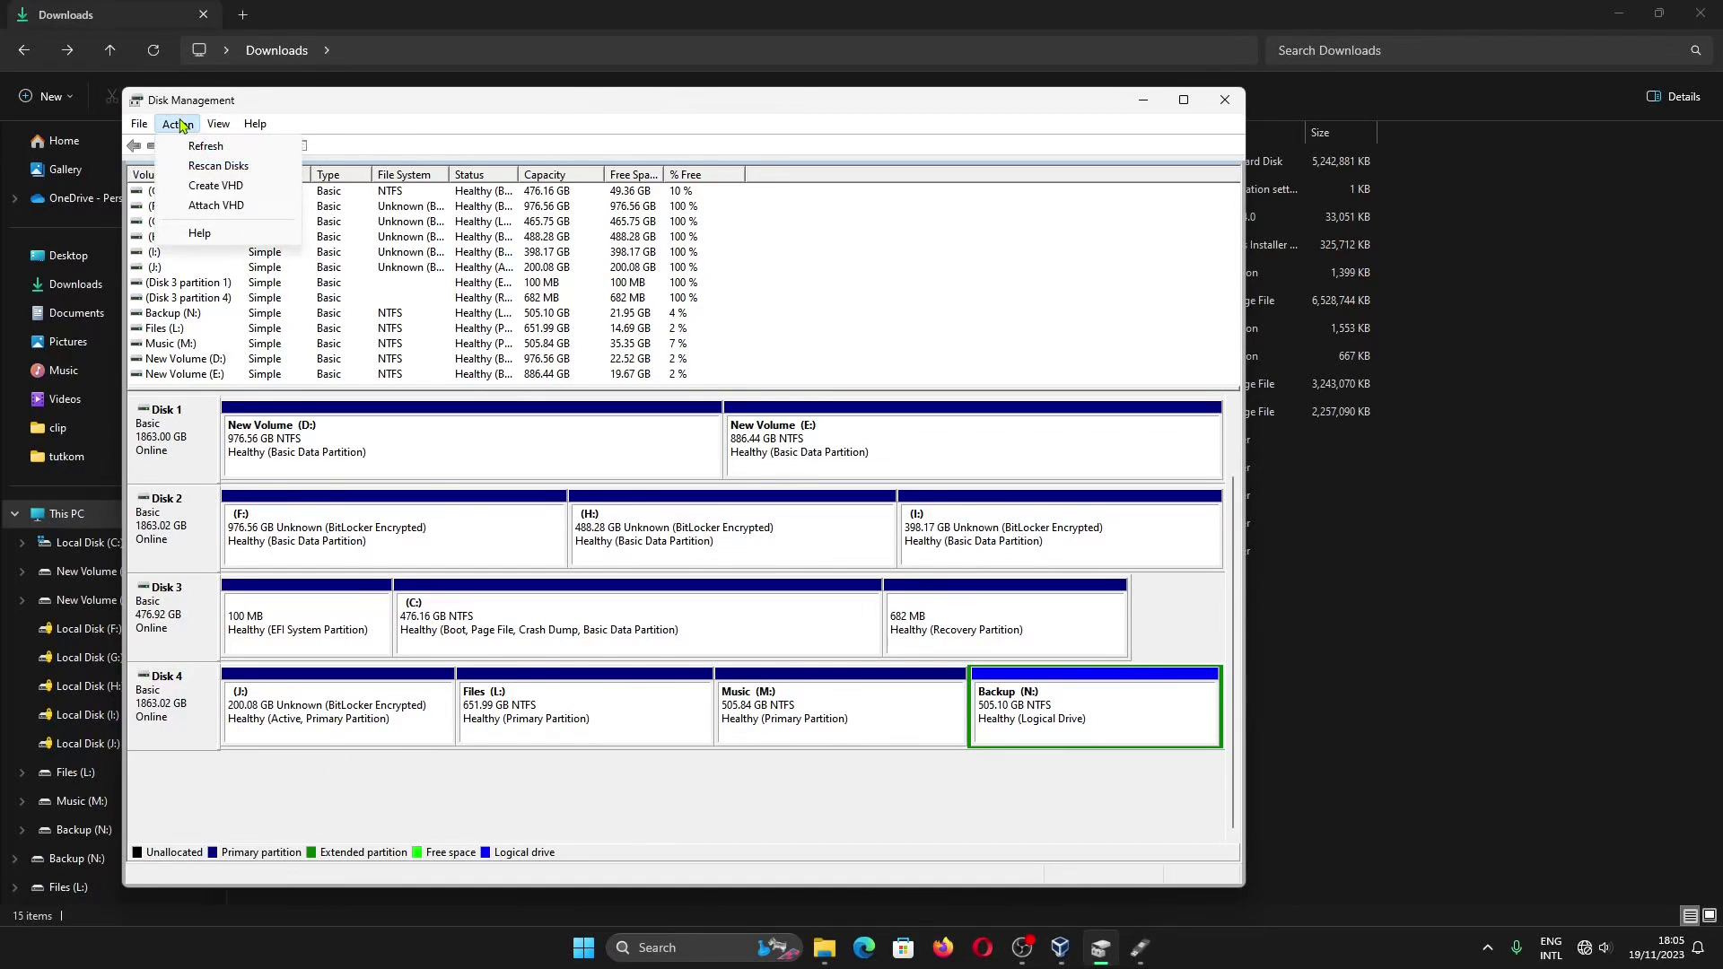
pyautogui.click(203, 207)
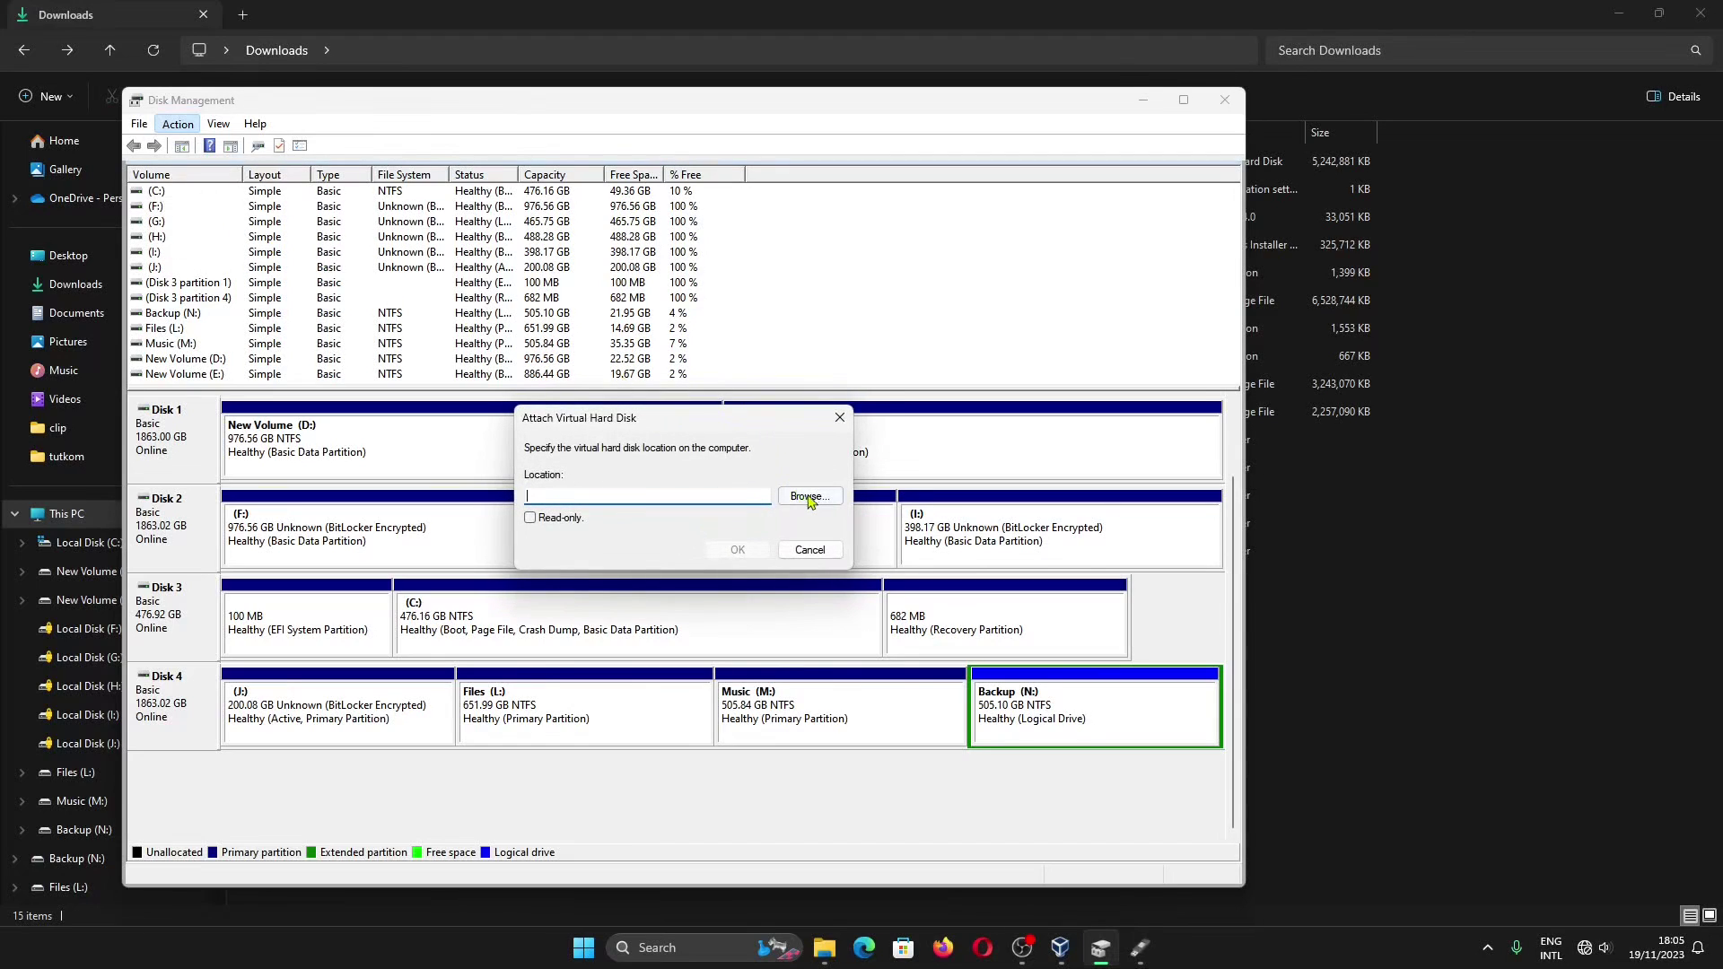
pyautogui.click(808, 497)
pyautogui.click(747, 588)
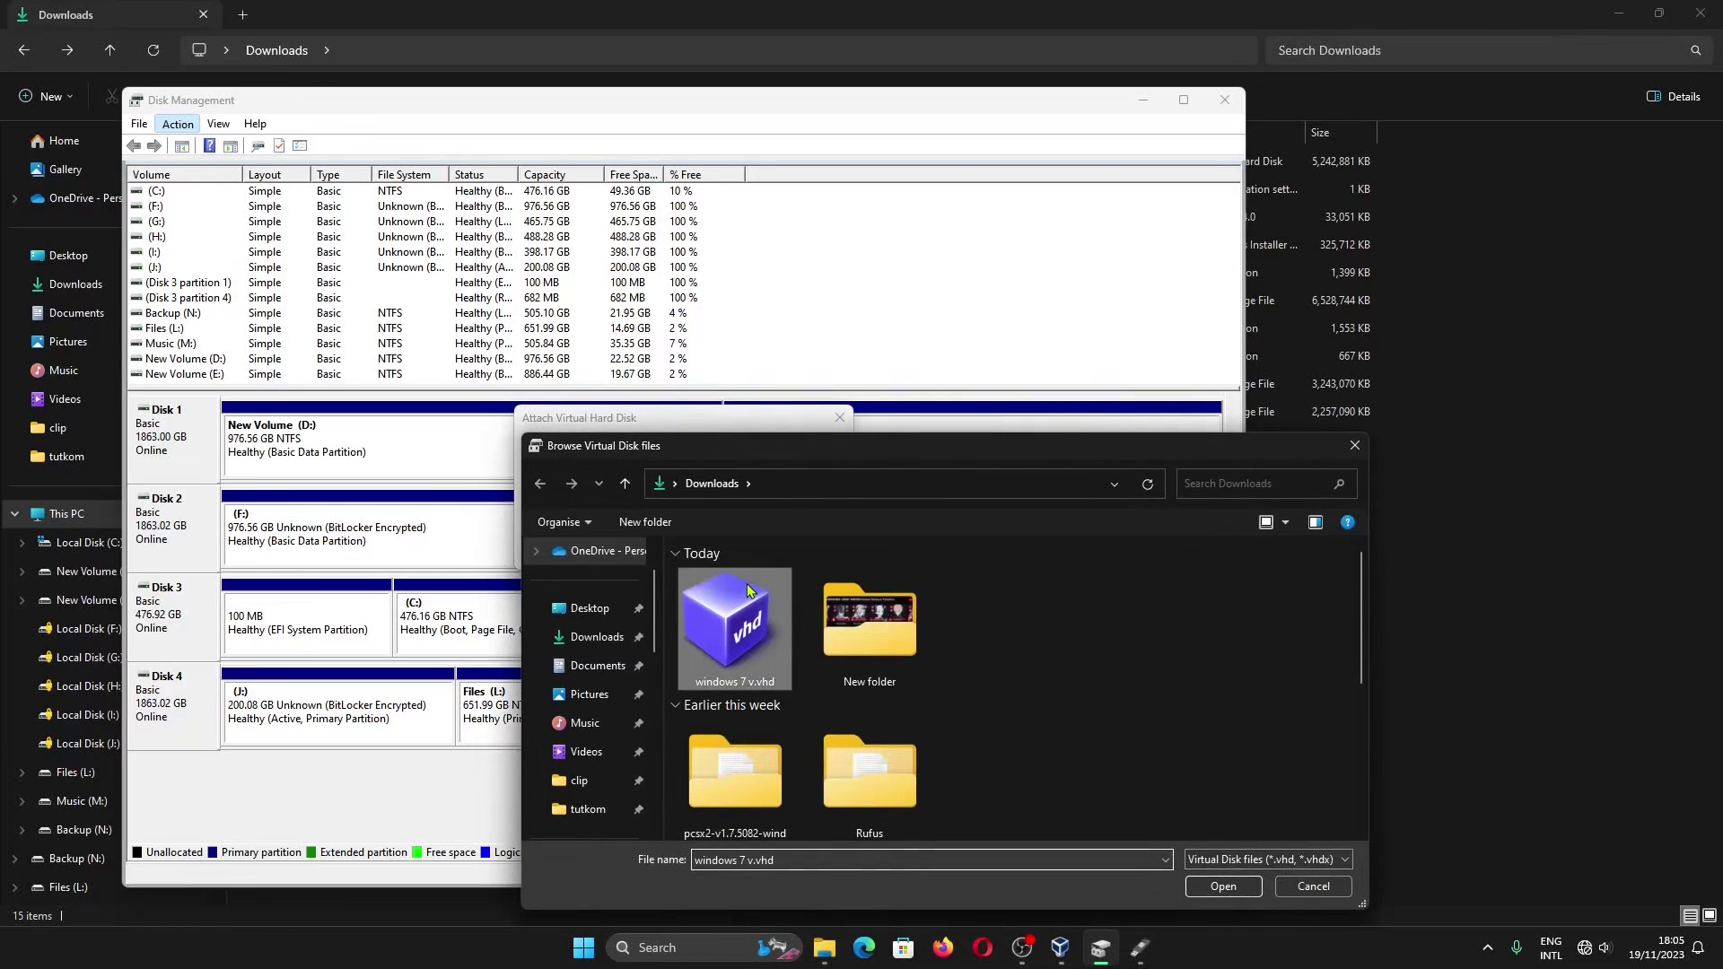
pyautogui.doubleClick(747, 584)
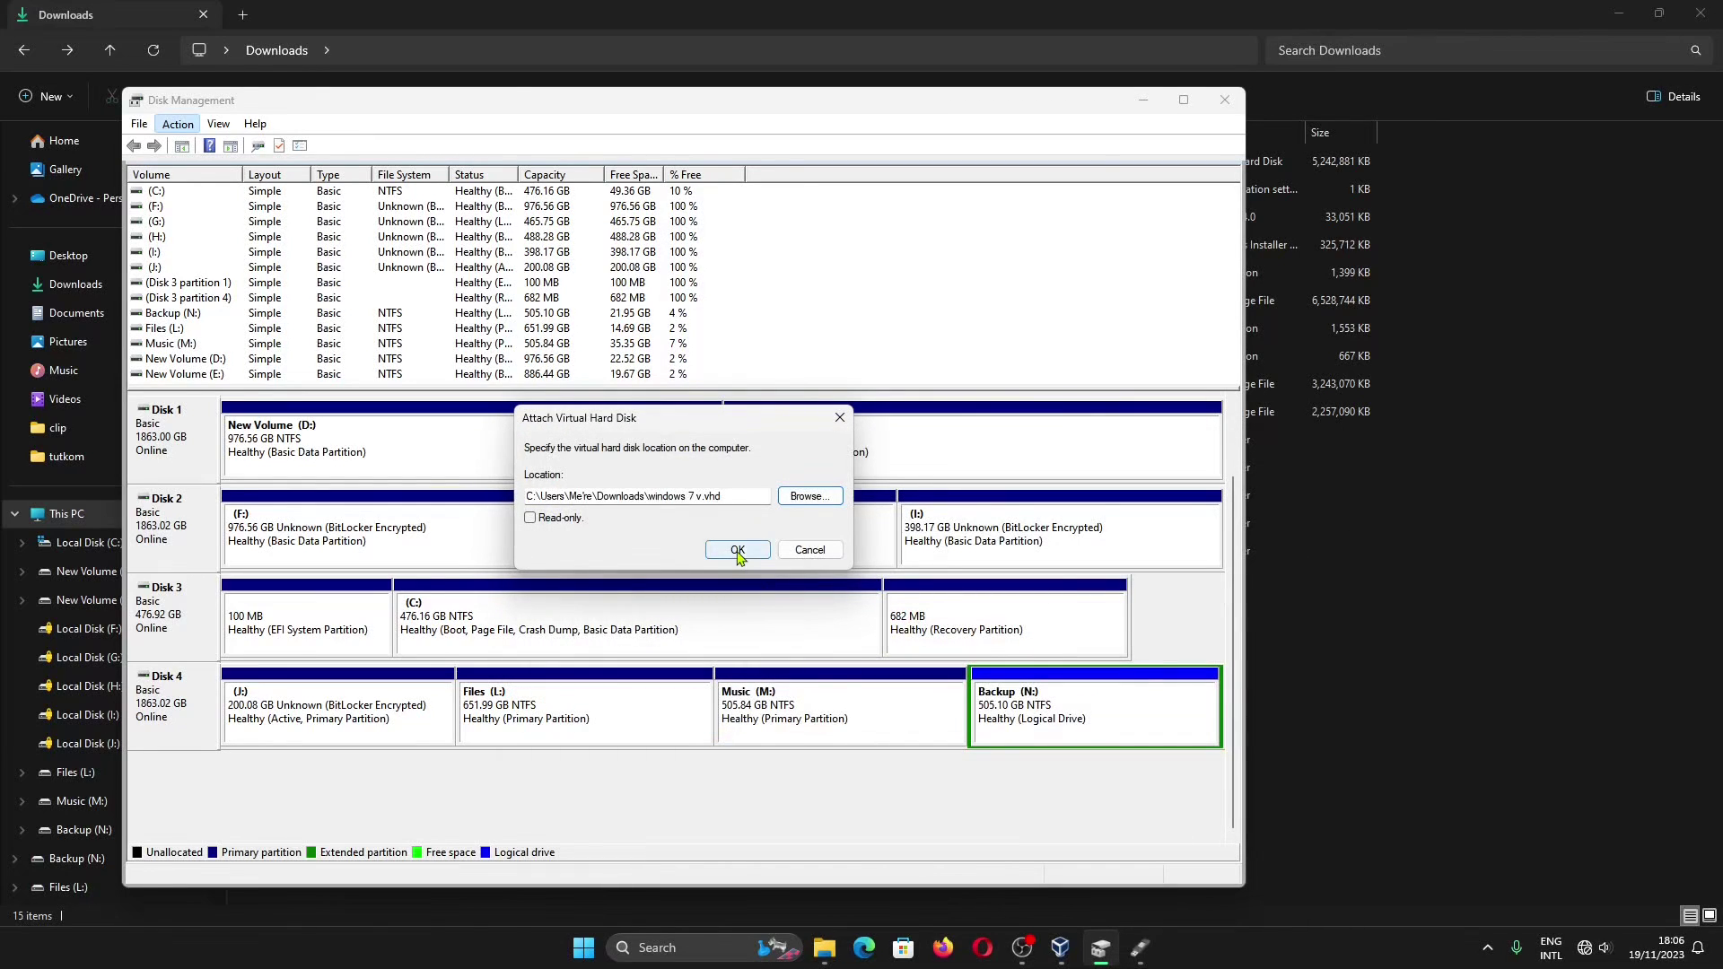
pyautogui.click(738, 550)
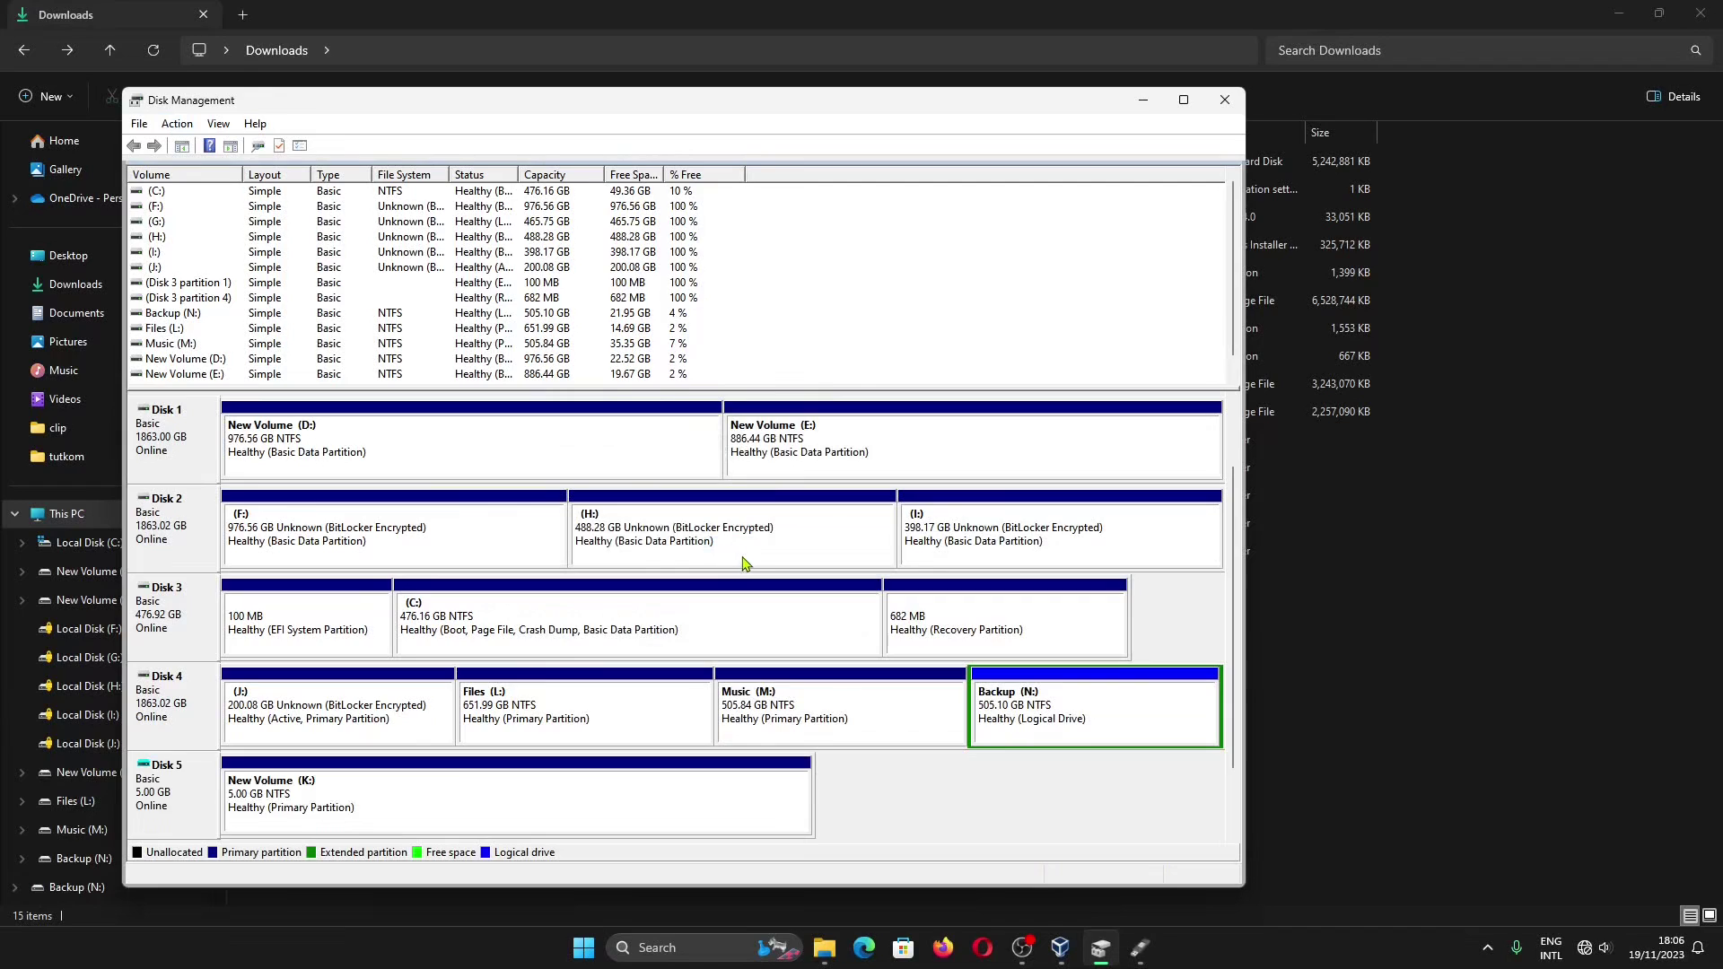
pyautogui.click(1395, 732)
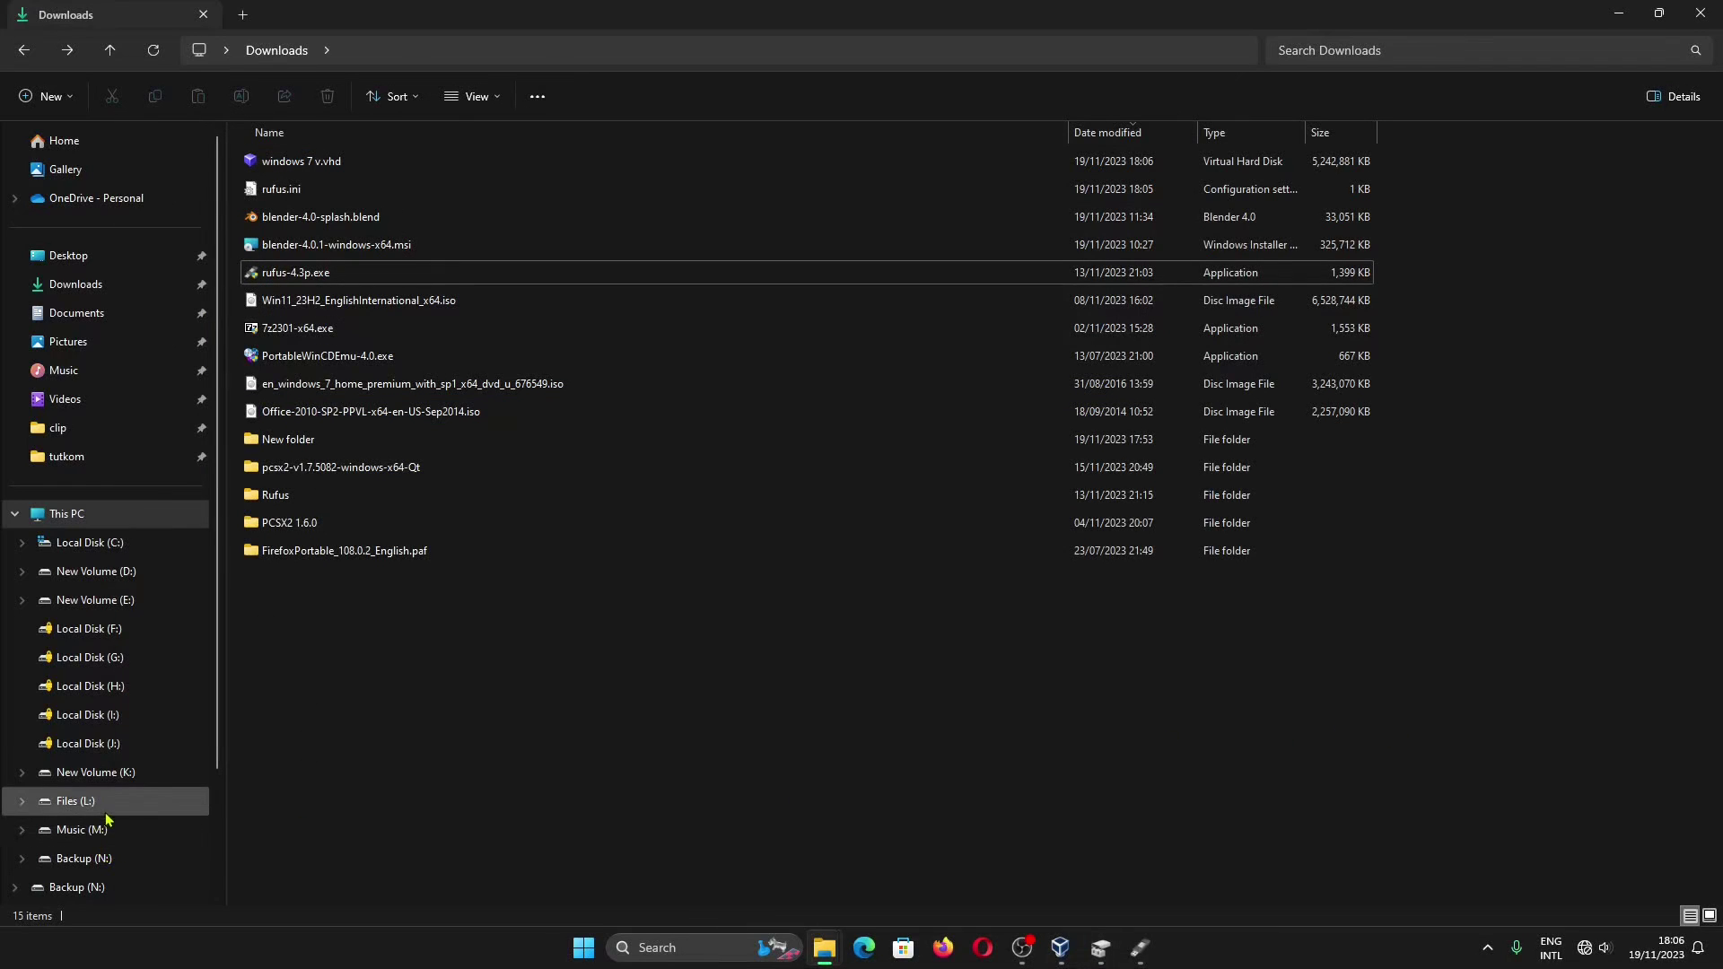